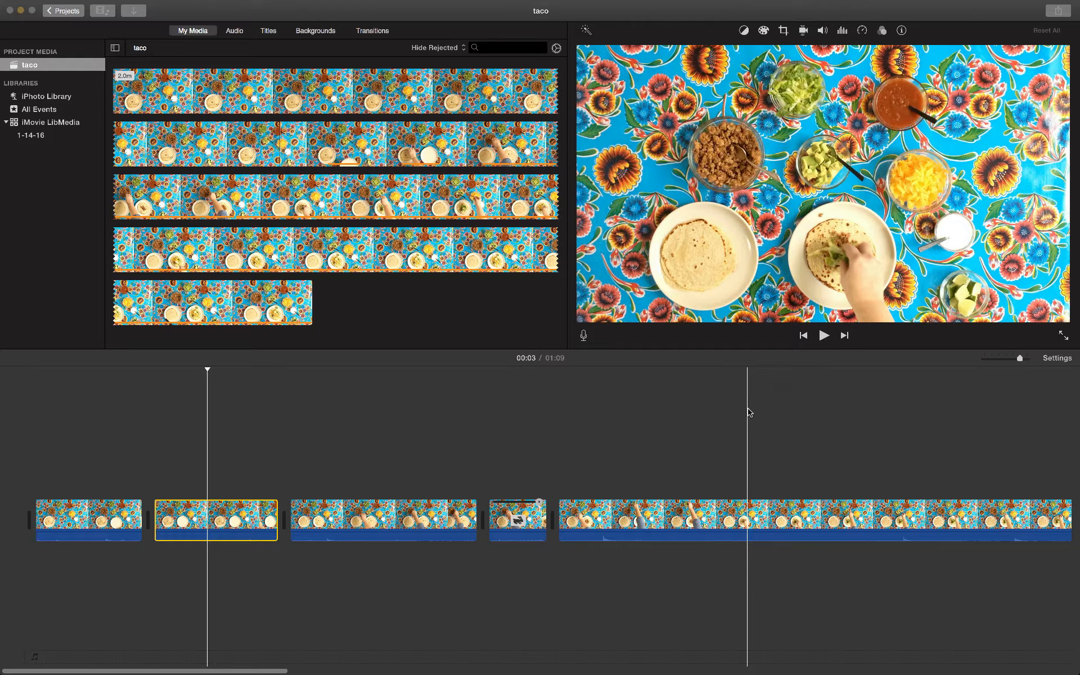
Reveal the taco project's source clip in Finder and open overhead uncut.mov in QuickTime Player
click(366, 448)
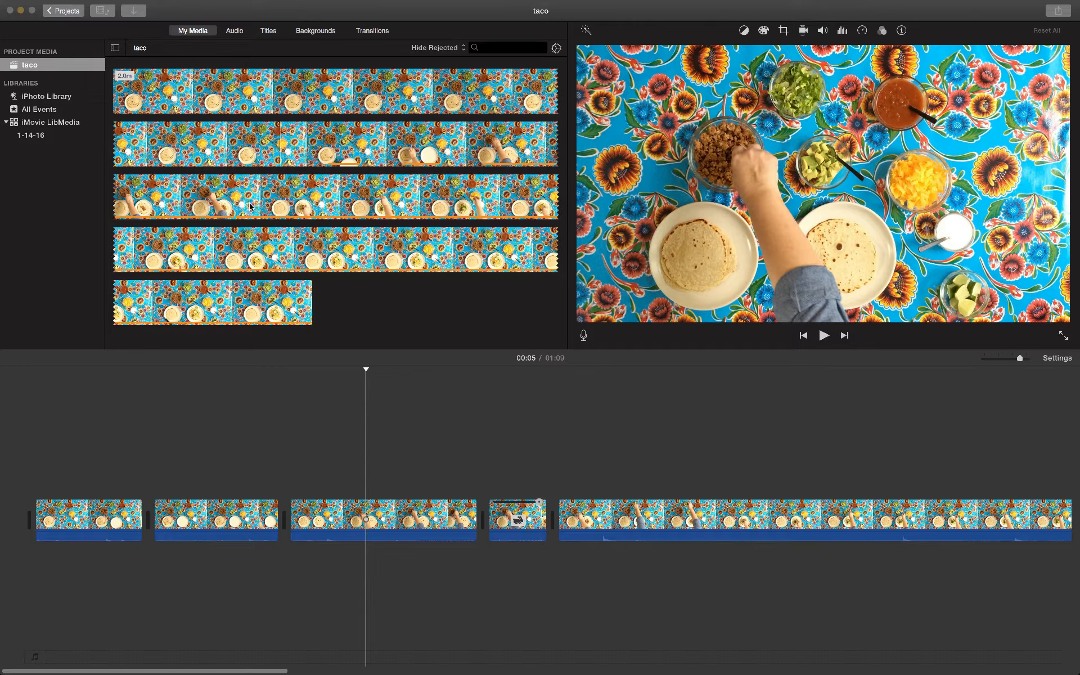
right_click(241, 146)
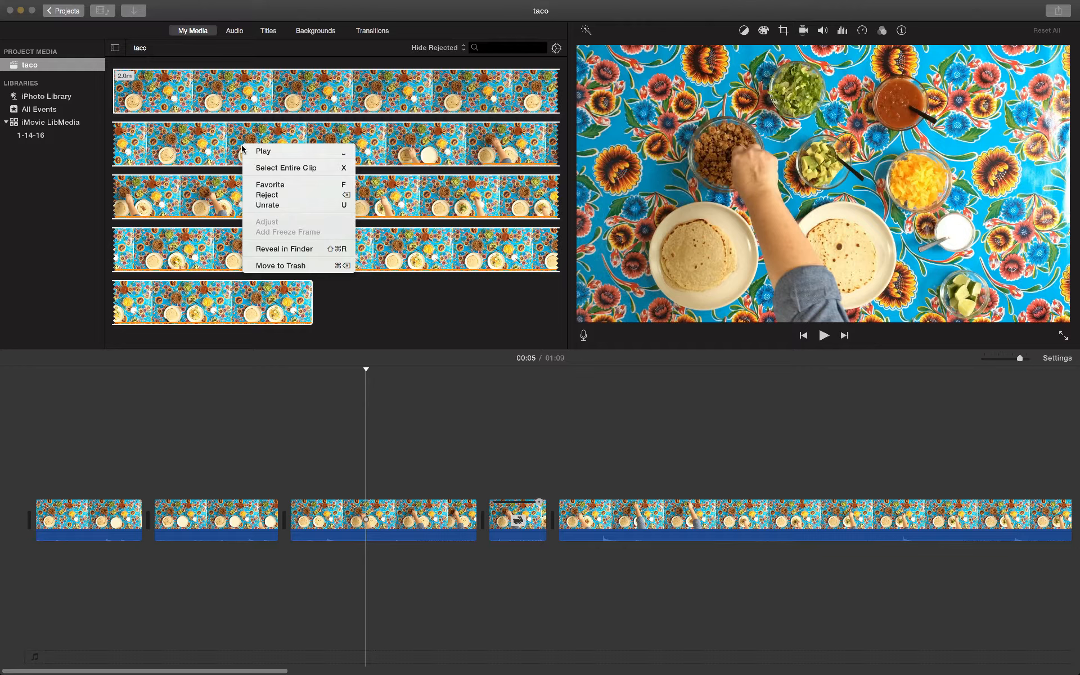
click(234, 150)
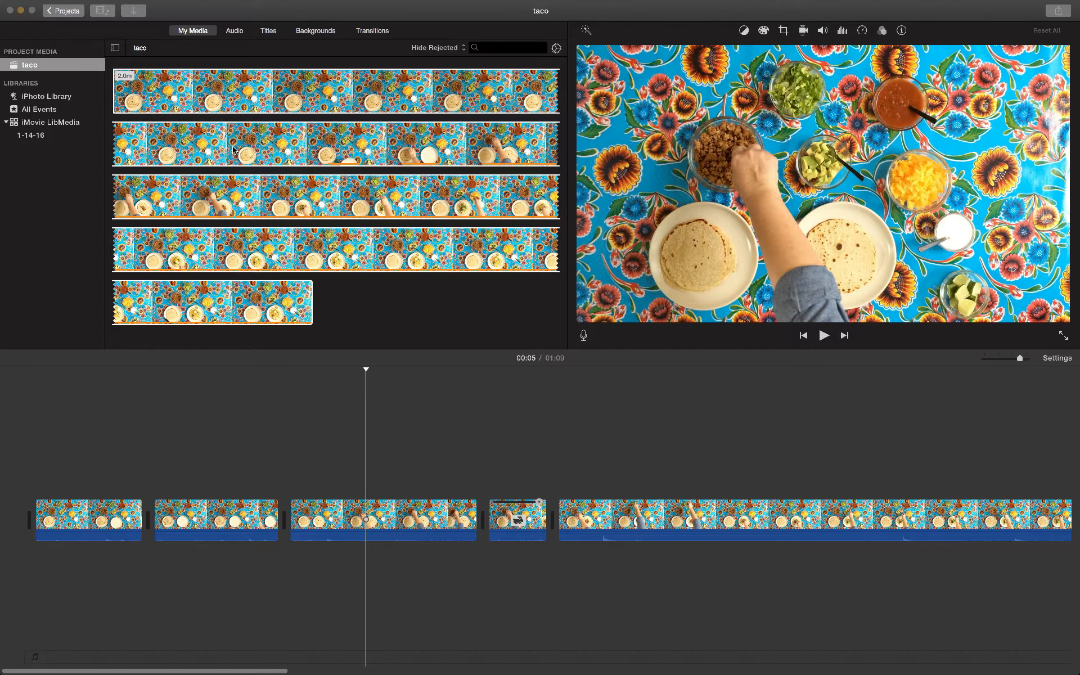
right_click(233, 149)
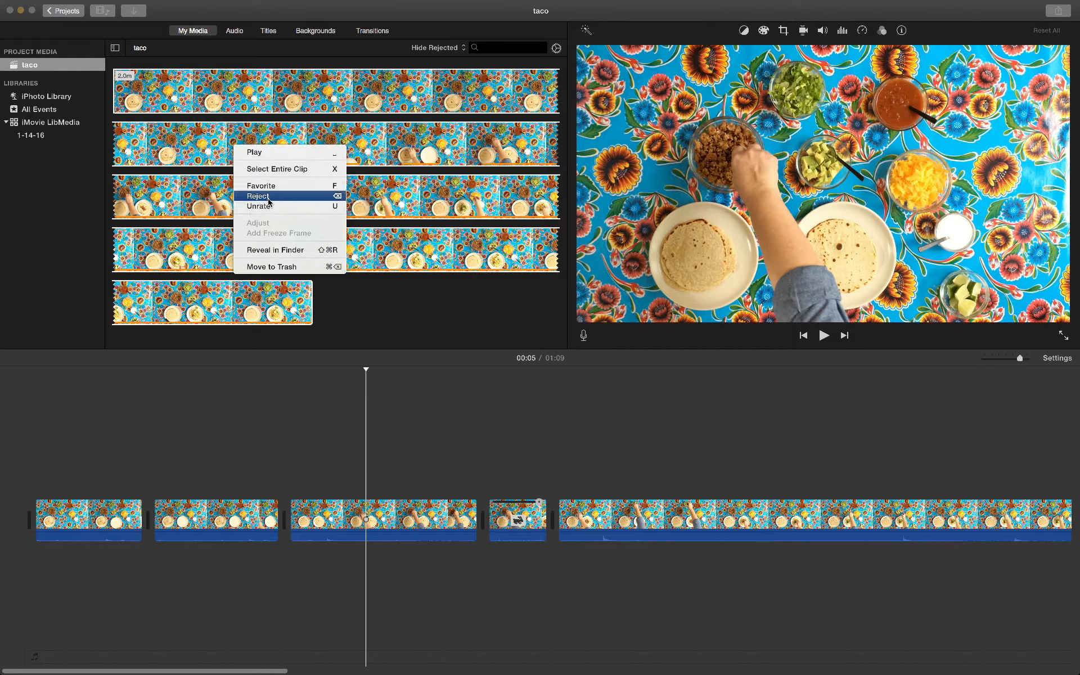
click(269, 250)
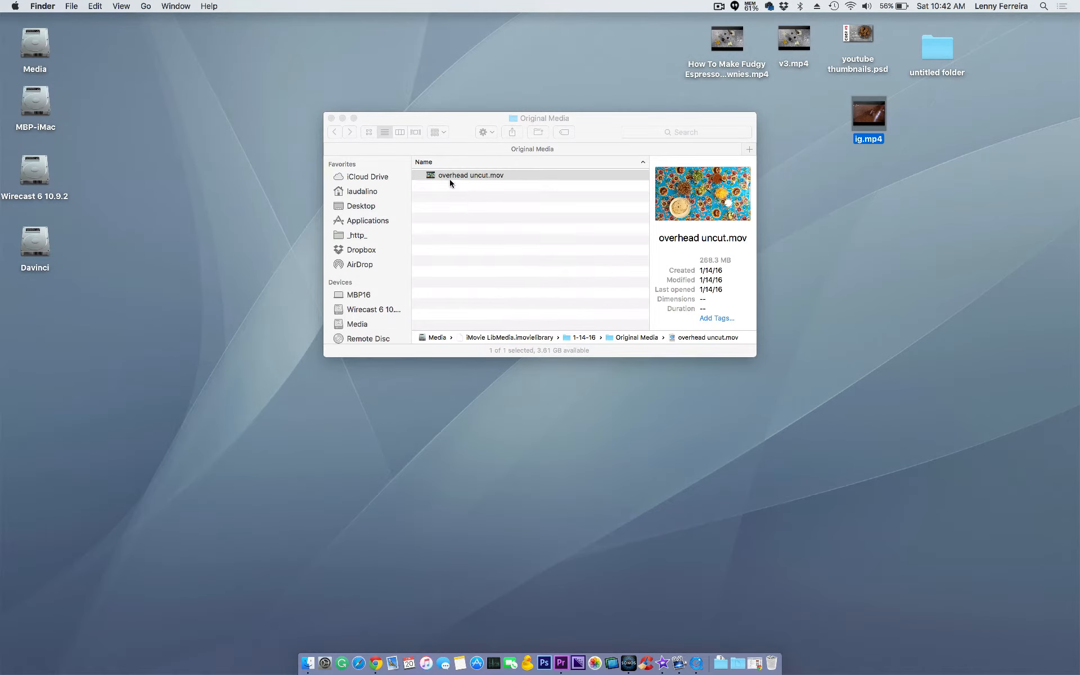
double_click(432, 177)
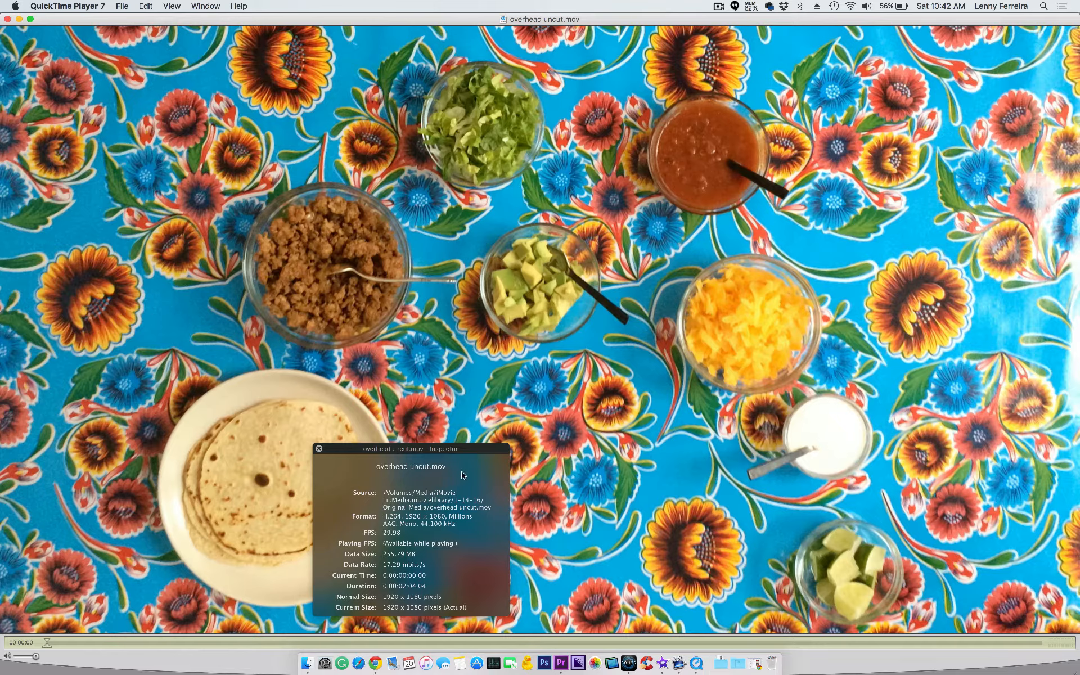
Examine the format, frame rate and data rate of overhead uncut.mov in the Movie Inspector, and close the movie
drag(363, 448, 498, 247)
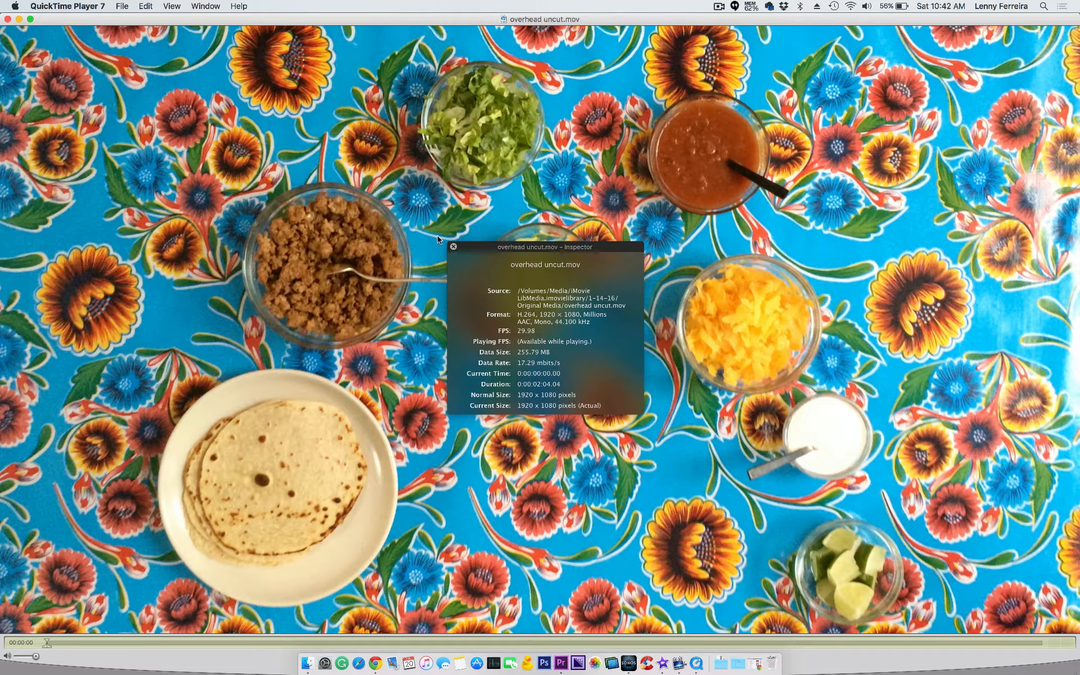
click(454, 247)
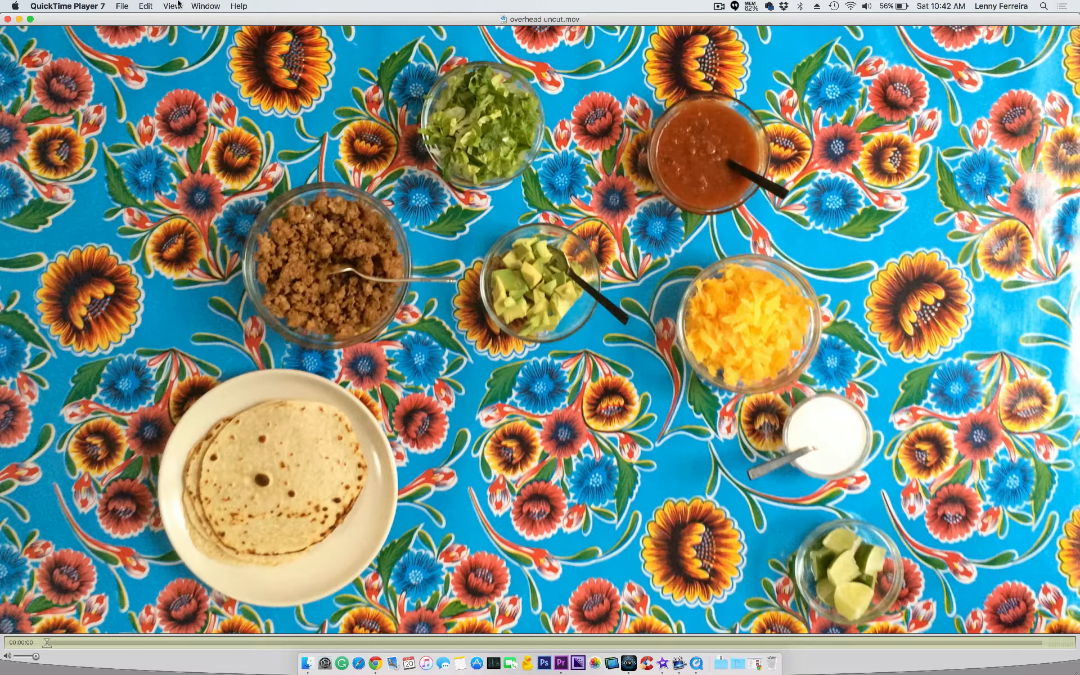
click(198, 4)
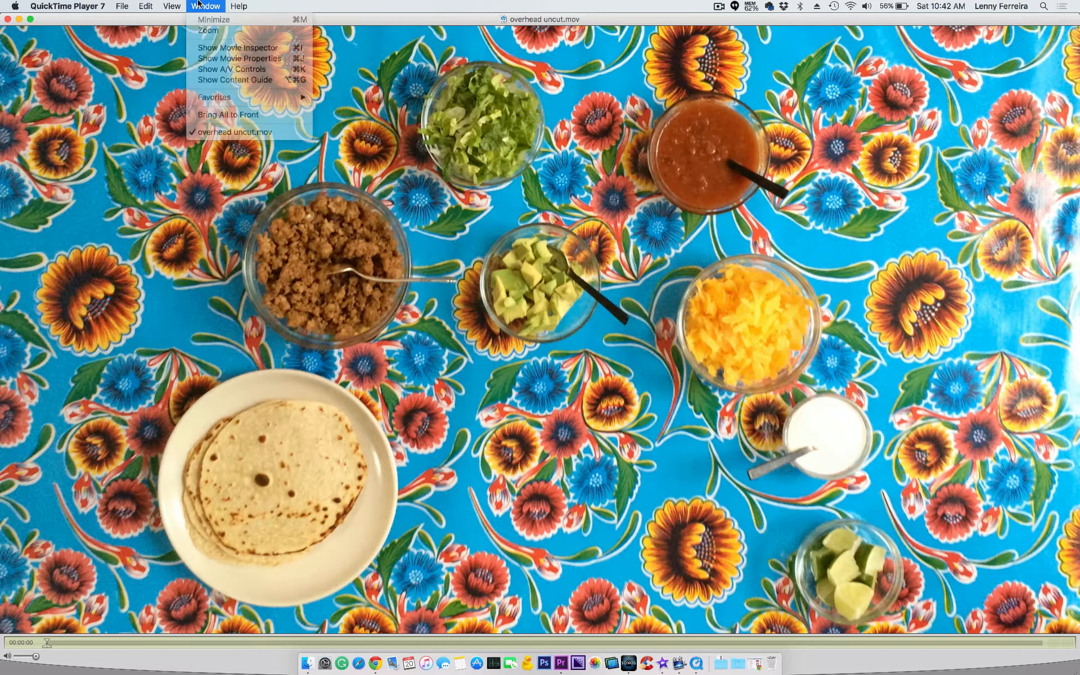
click(210, 48)
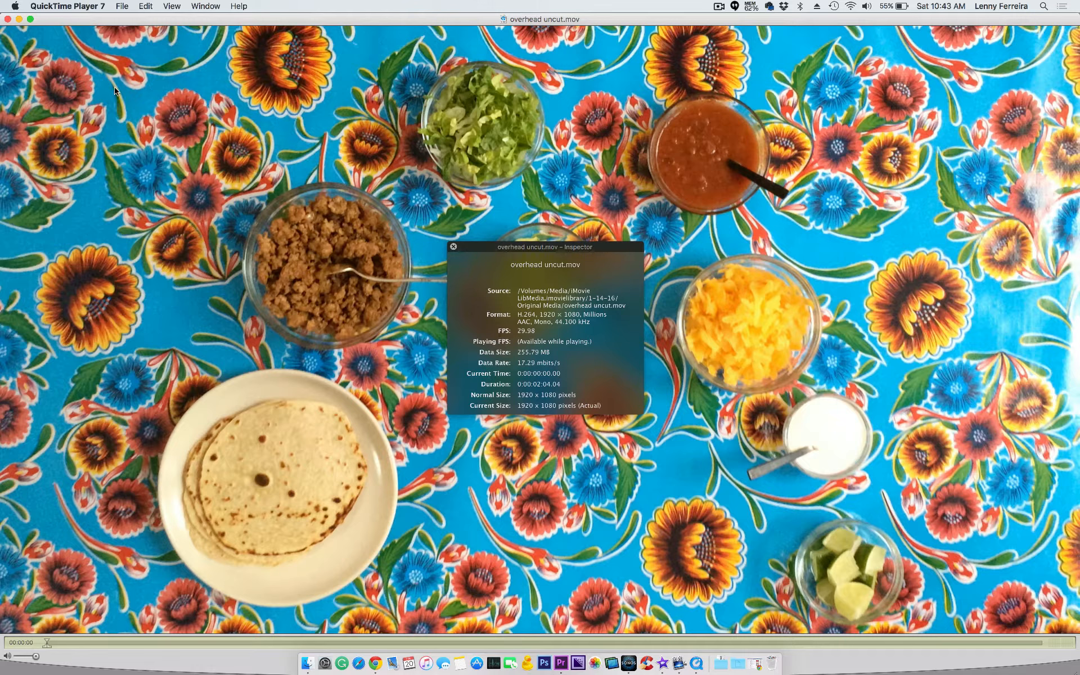
click(454, 246)
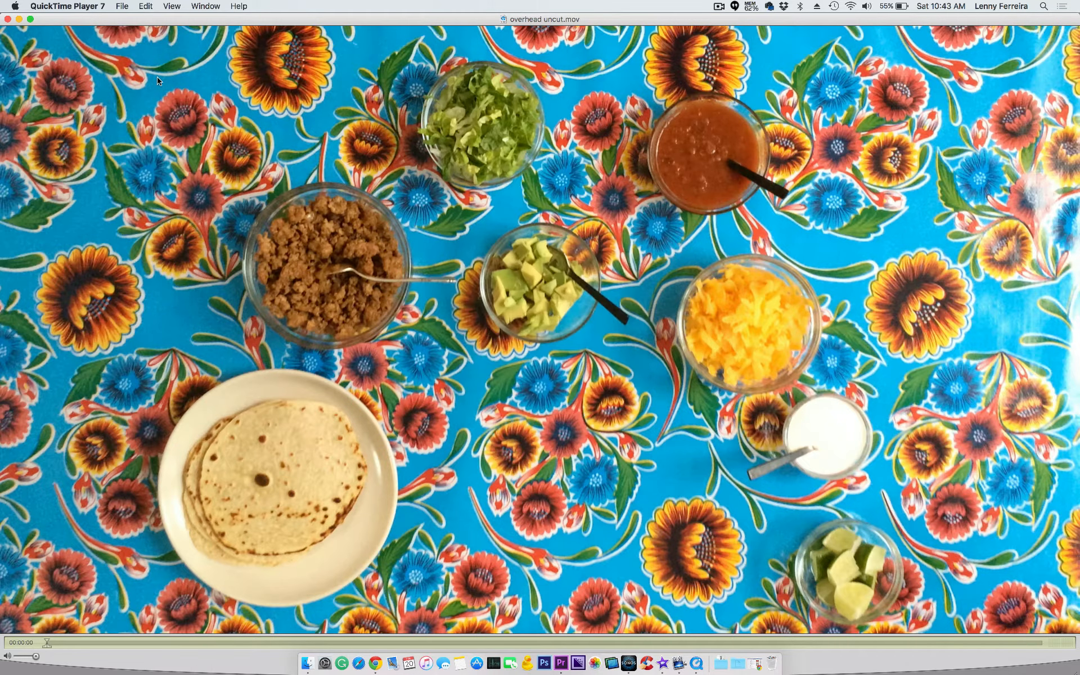
click(8, 19)
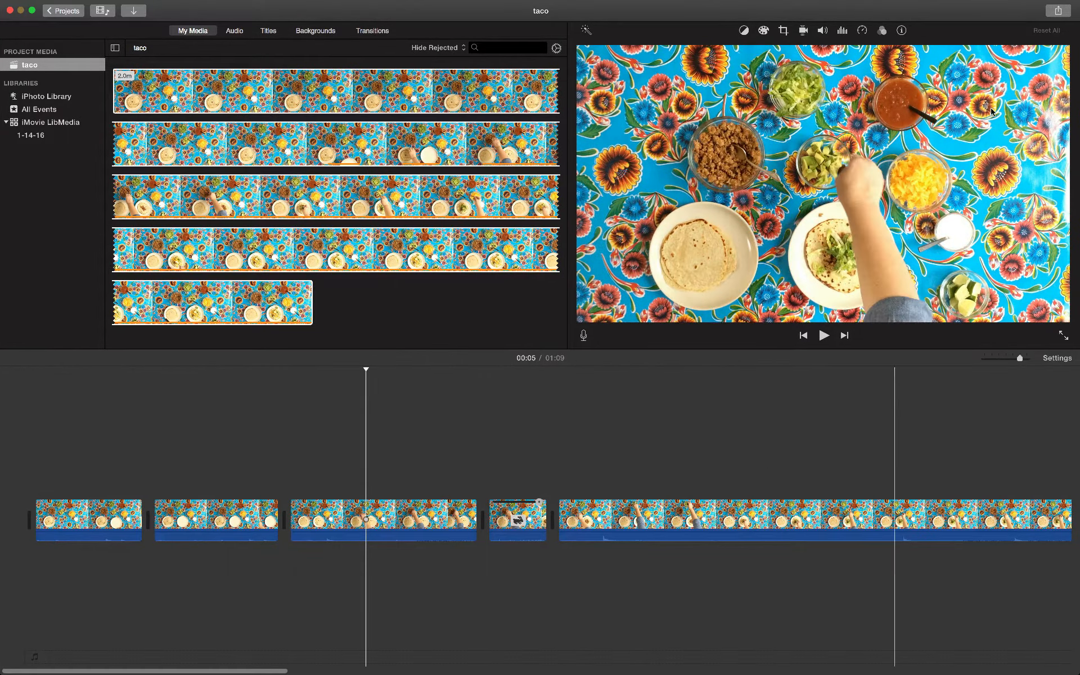
Review the YouTube sharing options for the taco project in iMovie and cancel the share
click(1058, 11)
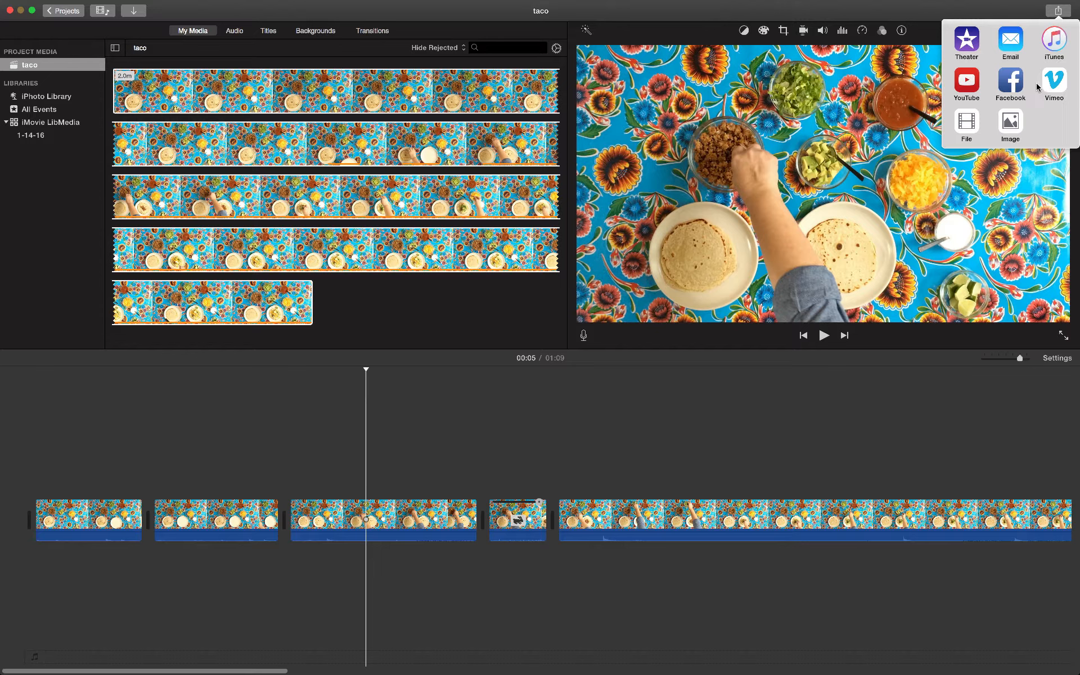
click(963, 86)
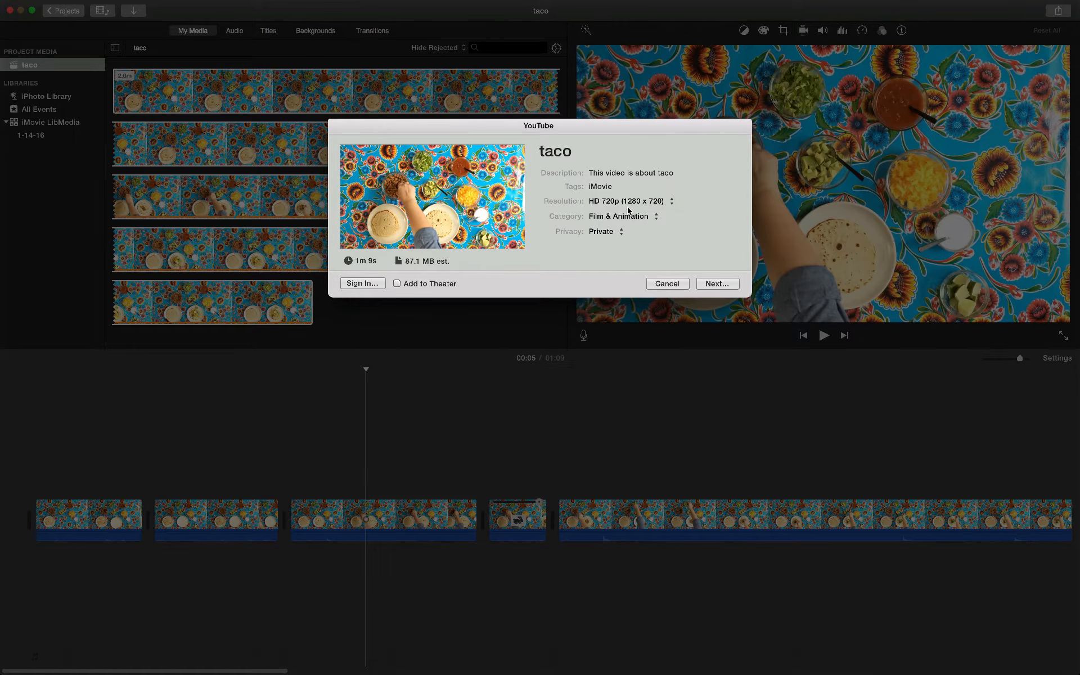
click(665, 283)
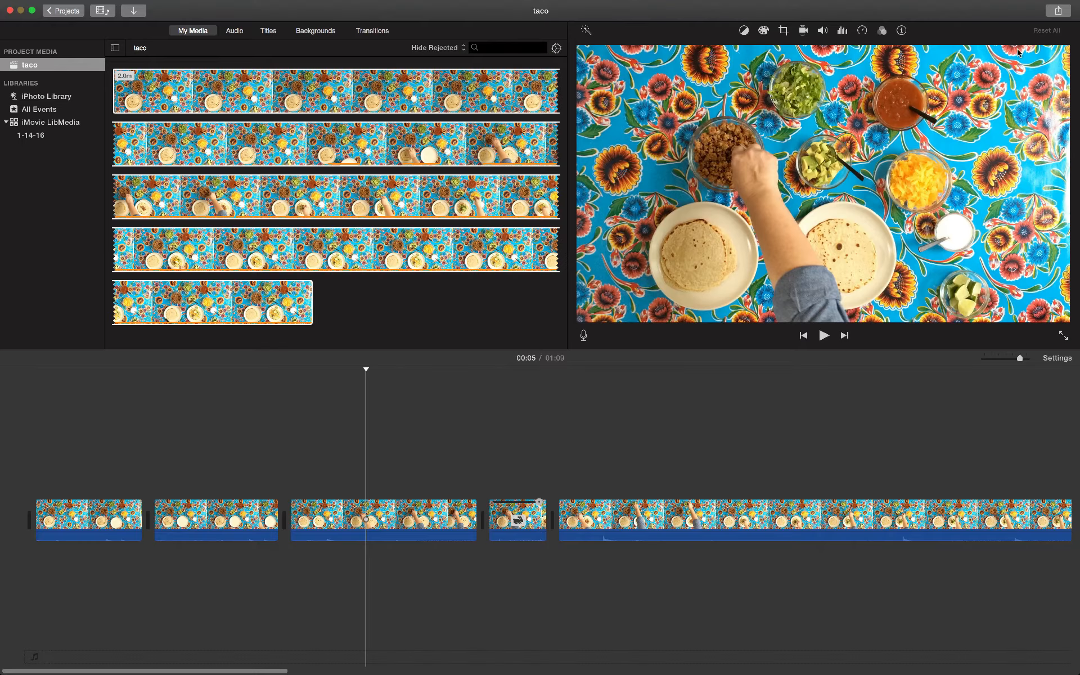
Review the Facebook sharing options for the taco project, including the available resolutions, and cancel the share
click(1050, 17)
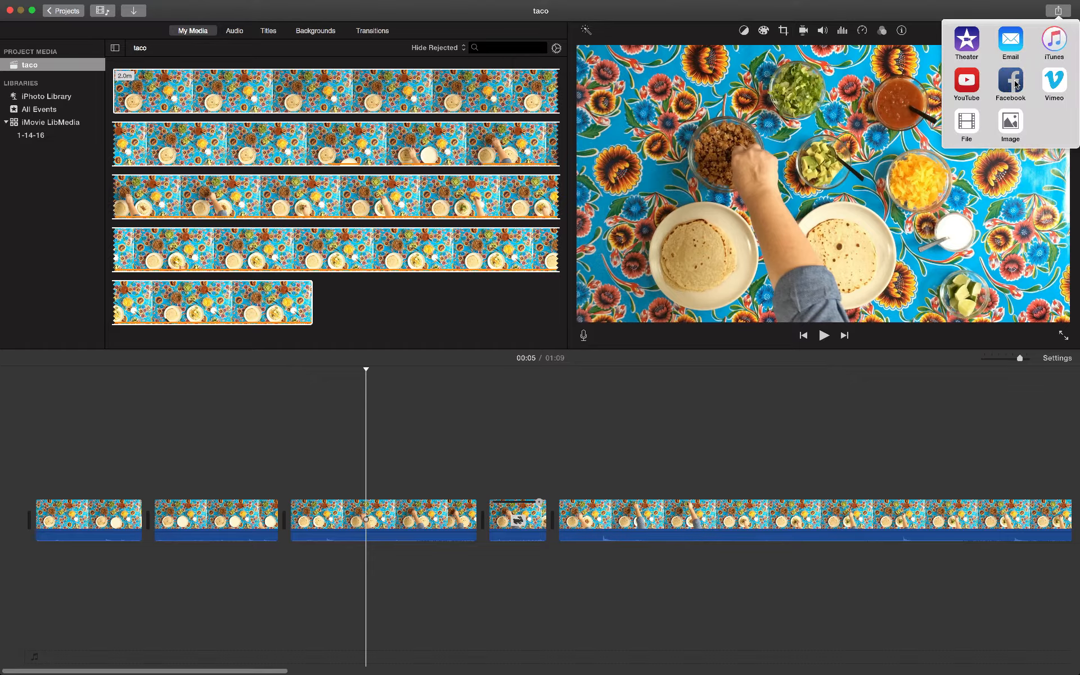
click(1012, 82)
click(648, 203)
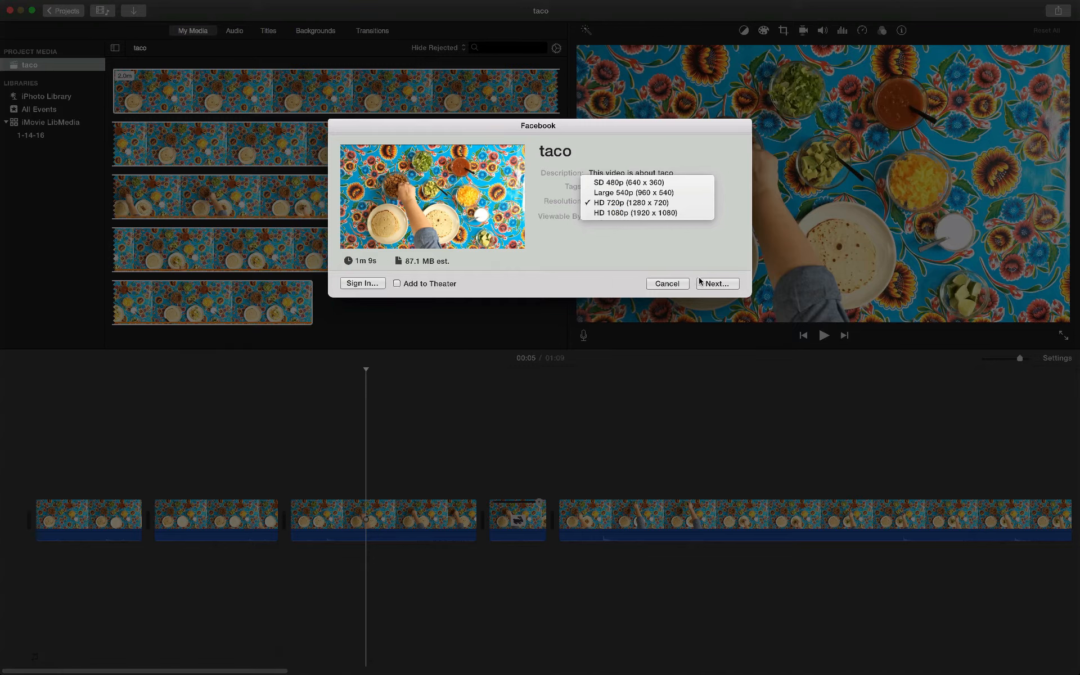
click(678, 289)
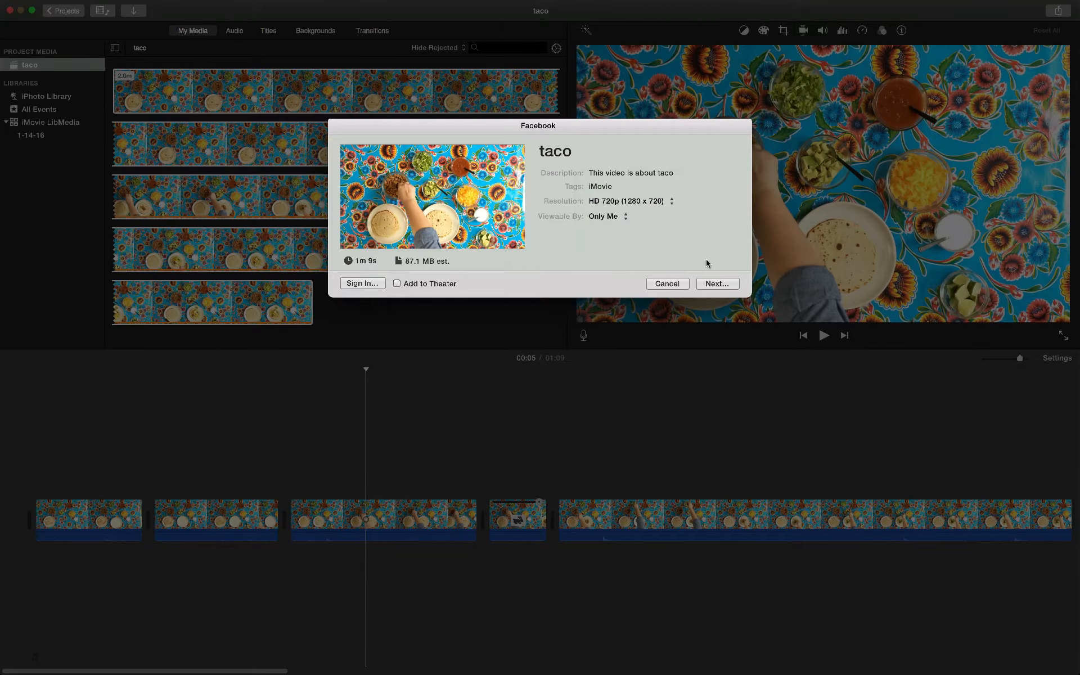
click(672, 284)
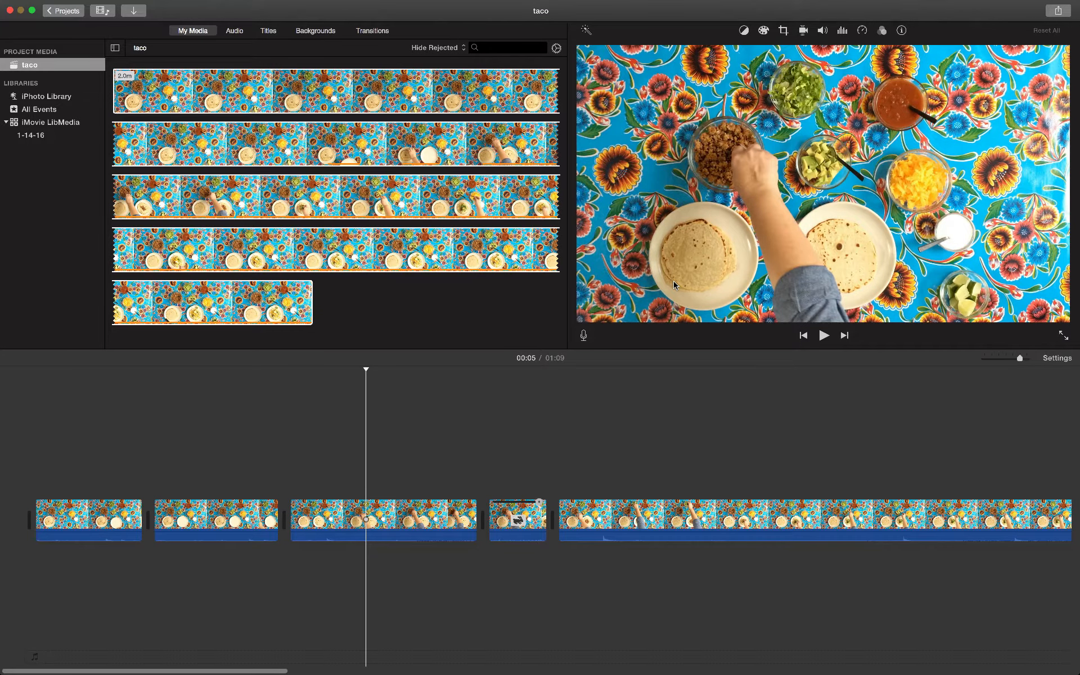
Start a file export of the taco project as Video and Audio with the resolution set to 1080p
click(1058, 11)
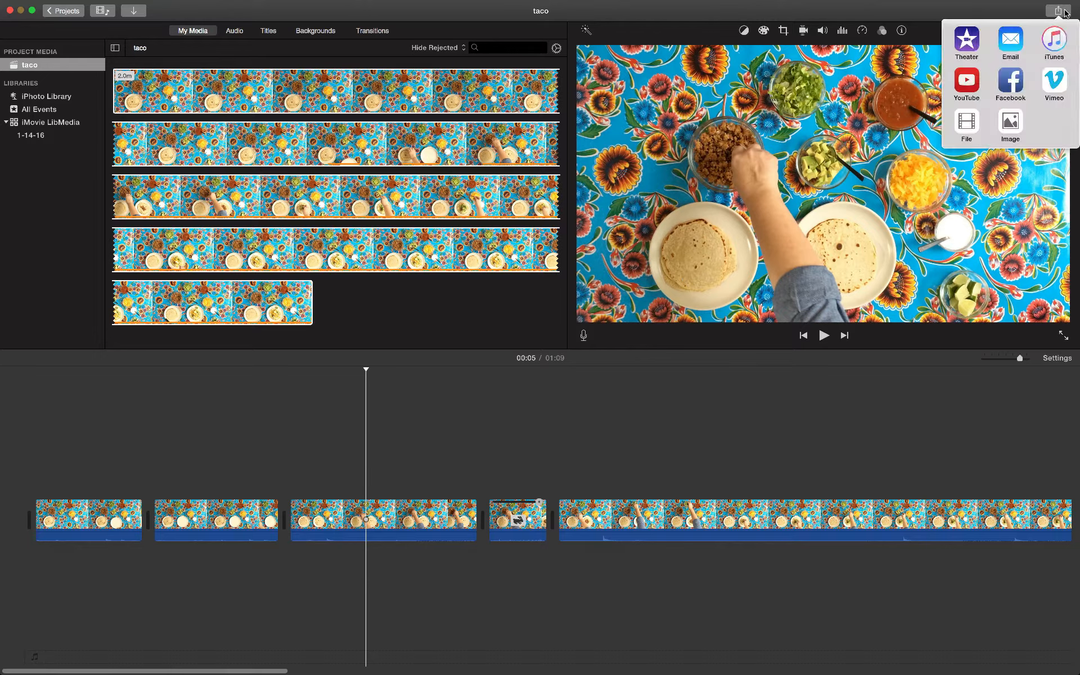
click(966, 122)
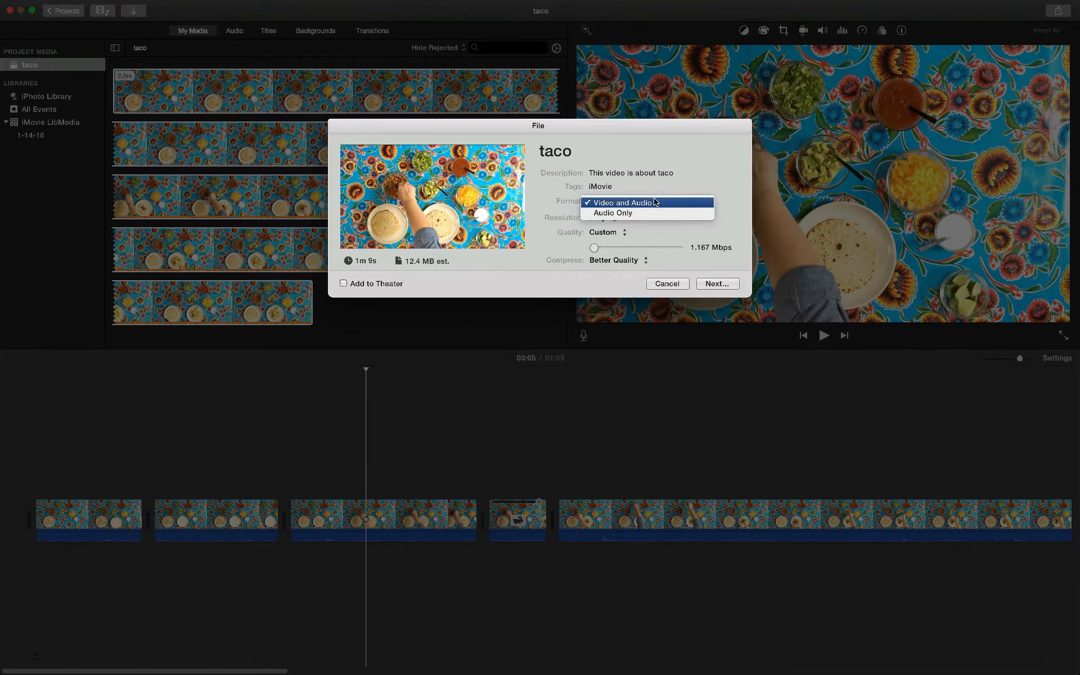
click(640, 172)
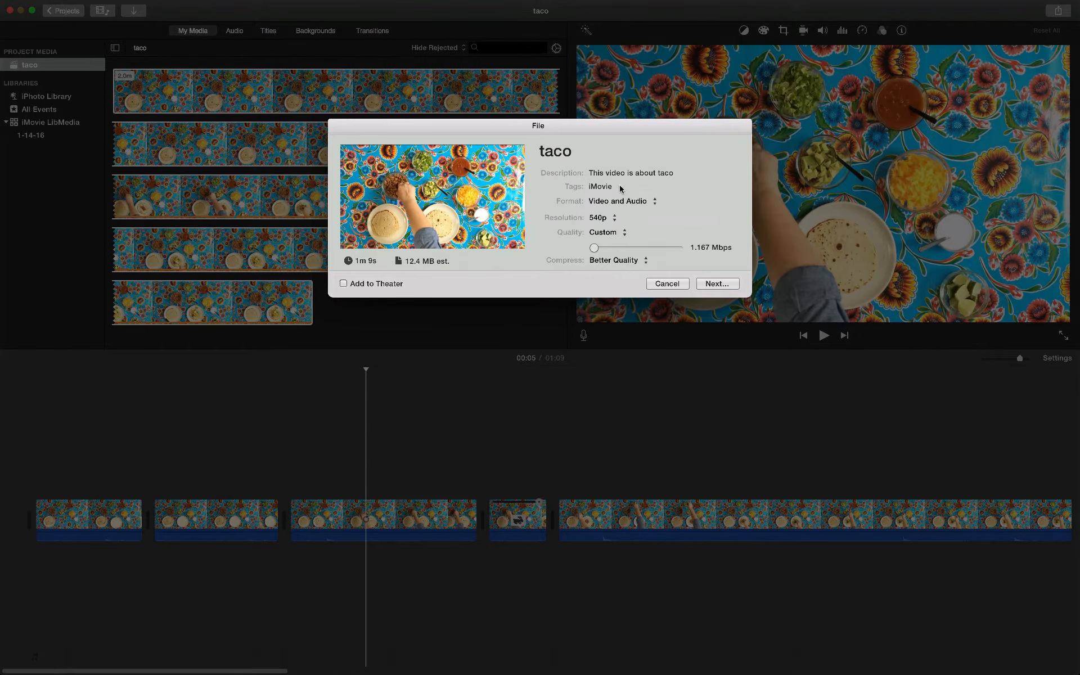
click(615, 221)
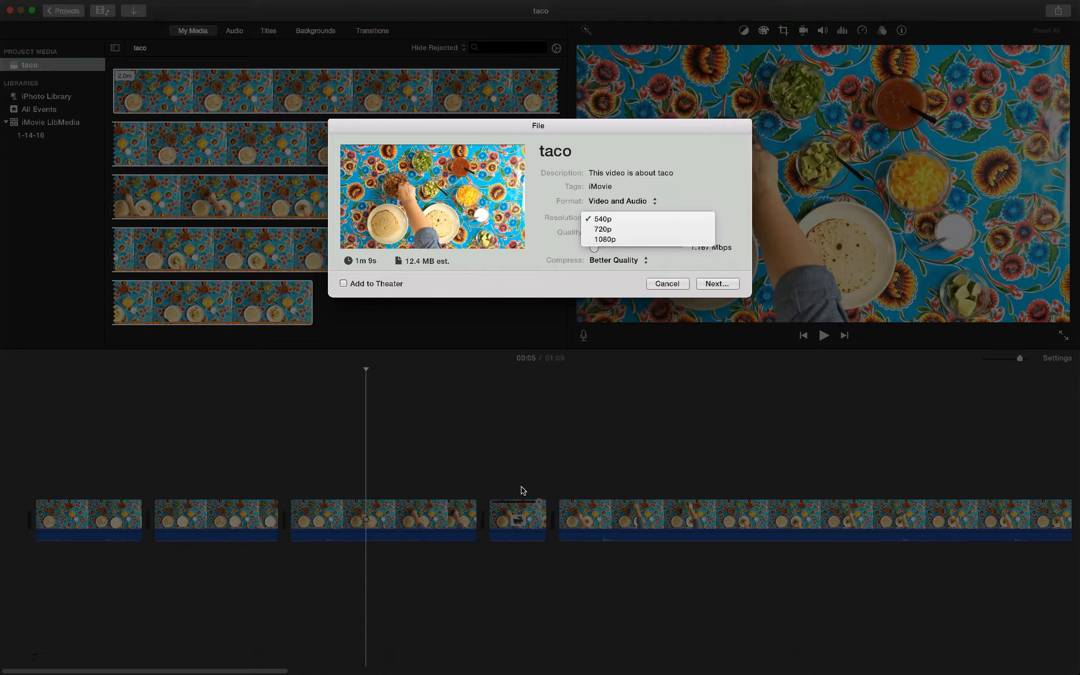
click(605, 240)
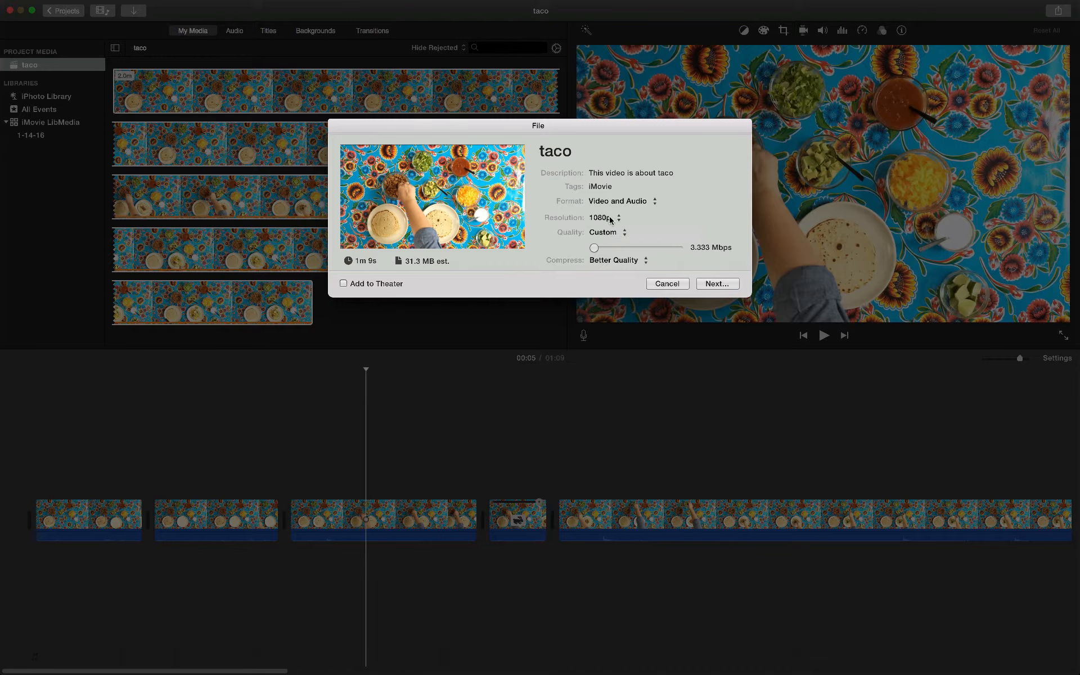
click(610, 220)
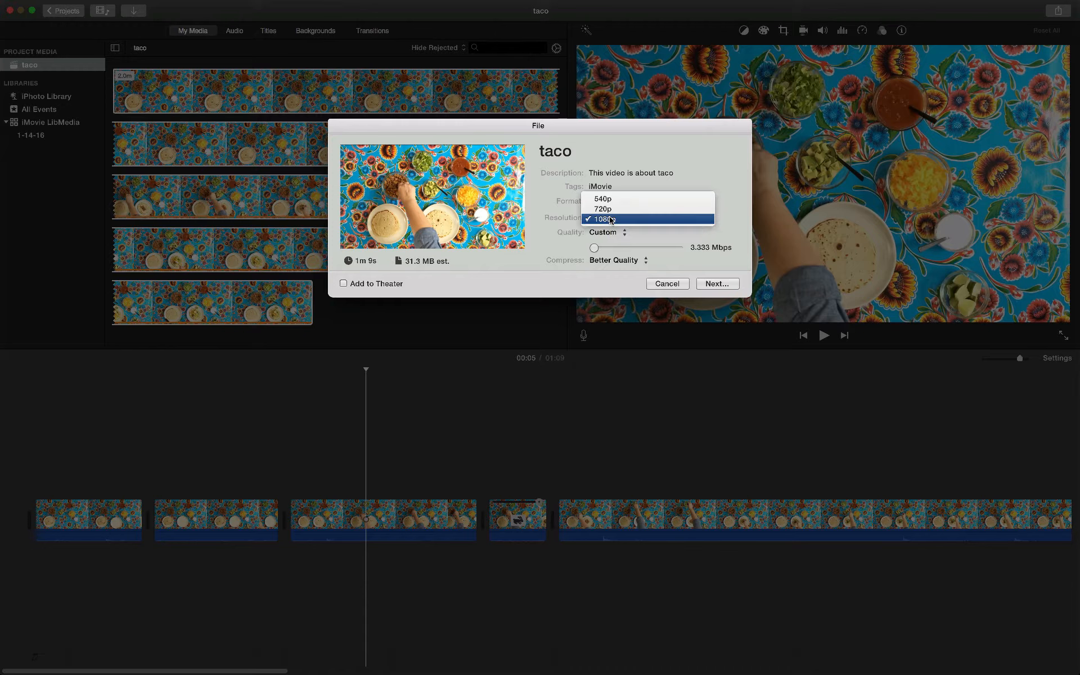
click(552, 230)
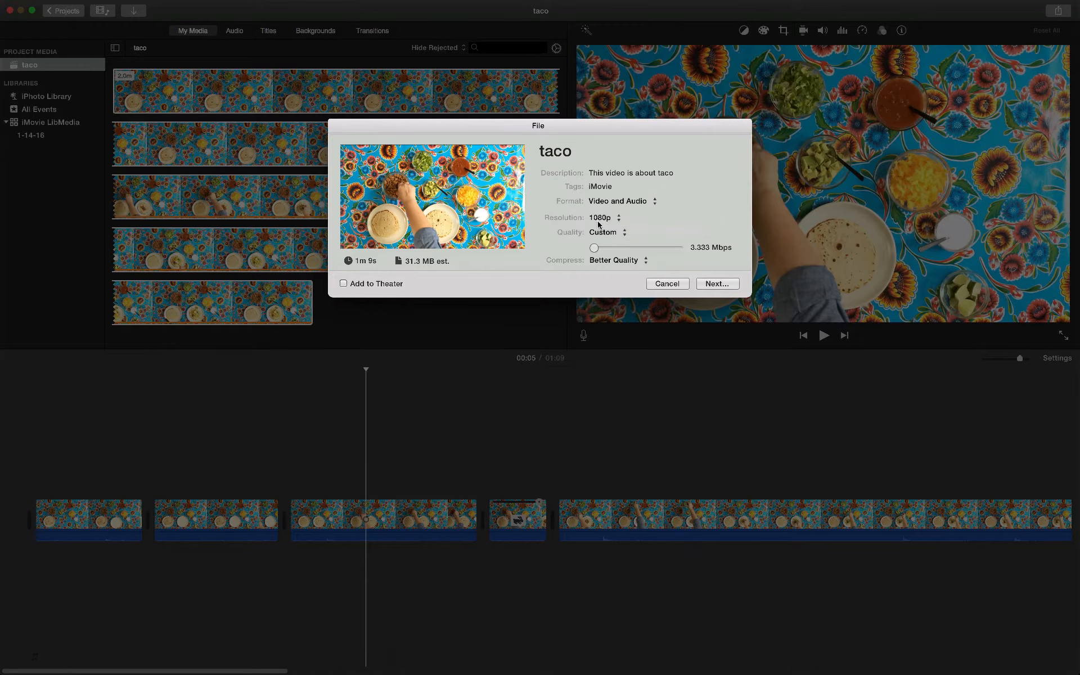
Try the Low, Medium and High export qualities and compare their estimated file sizes
click(625, 234)
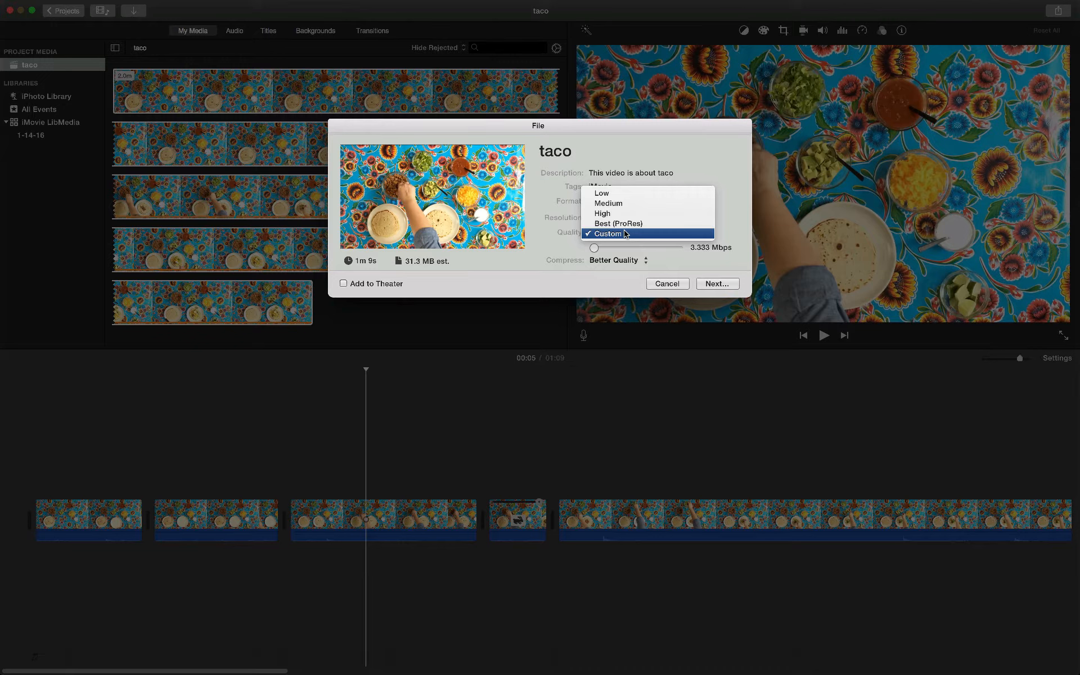
click(621, 194)
click(609, 232)
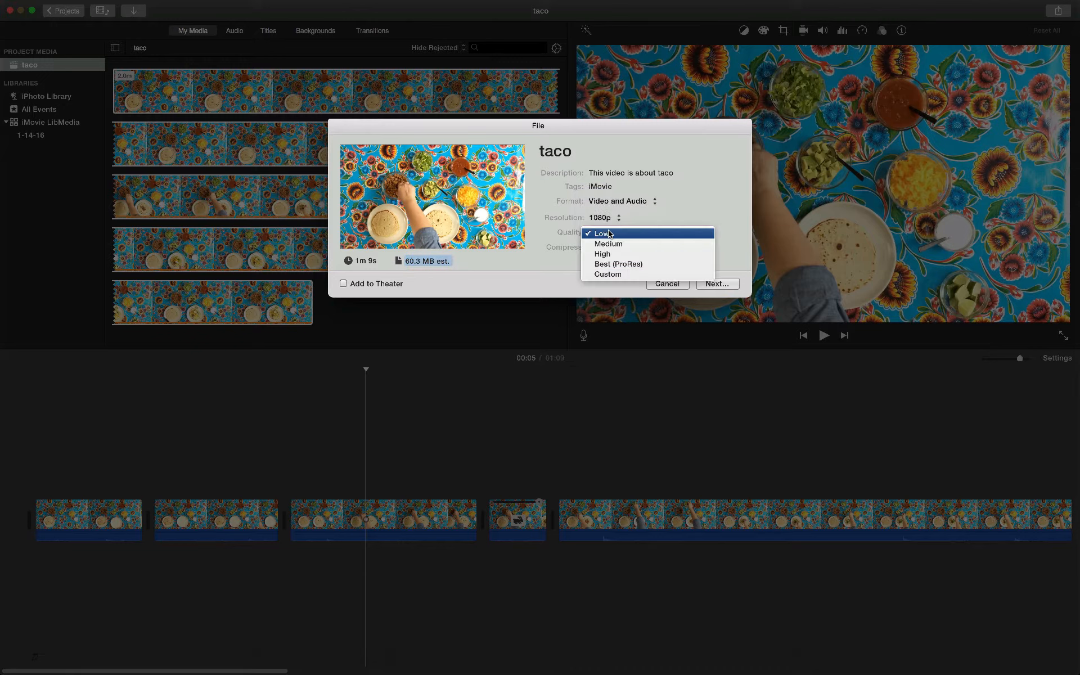
click(609, 245)
click(608, 232)
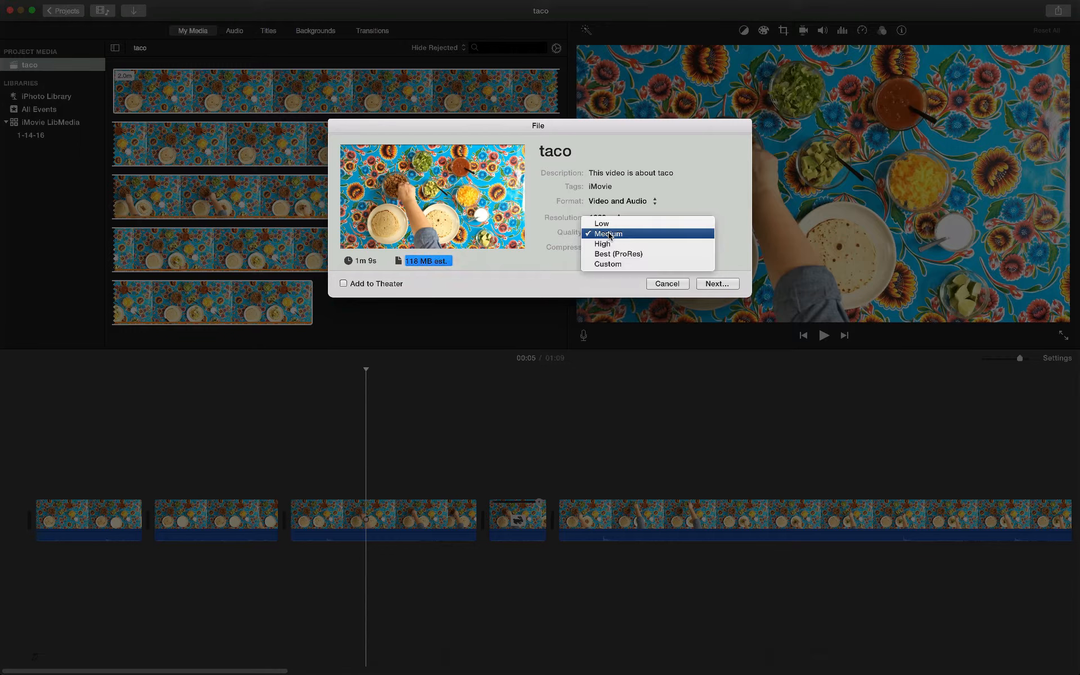
click(606, 243)
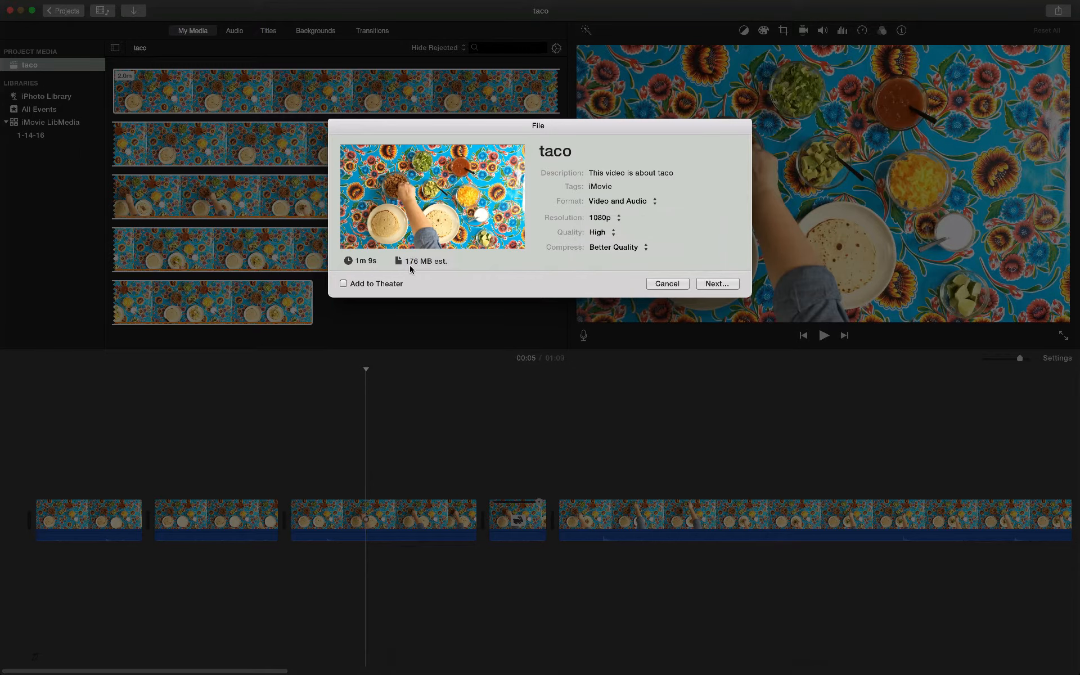
drag(407, 262, 451, 262)
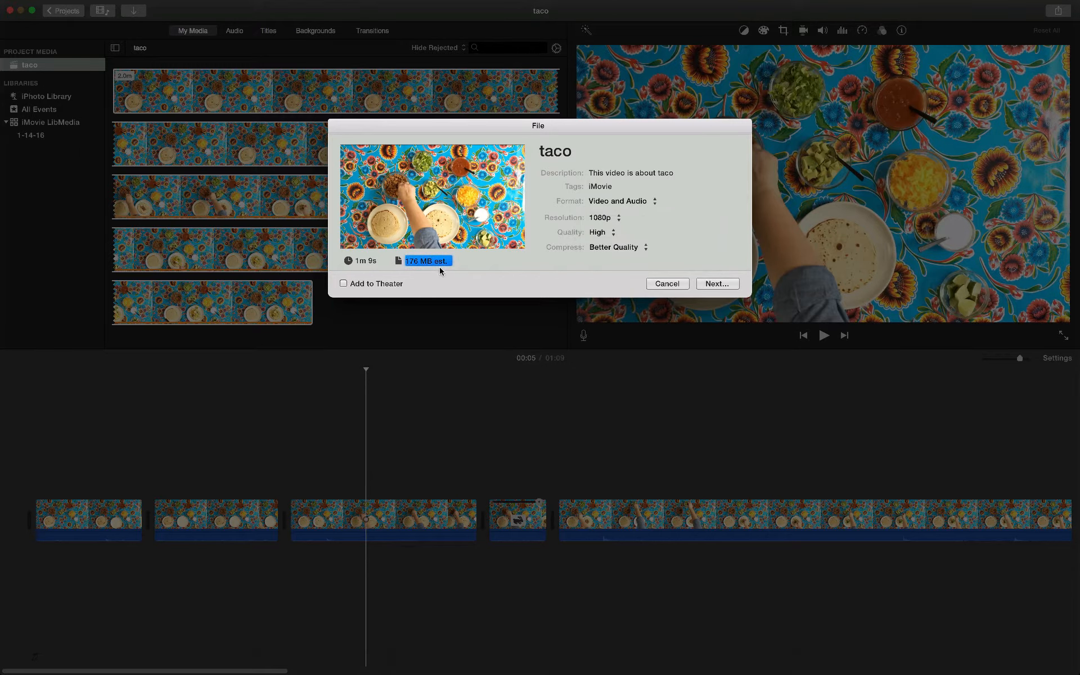
Try the Best (ProRes) export quality and check its estimated file size
click(605, 233)
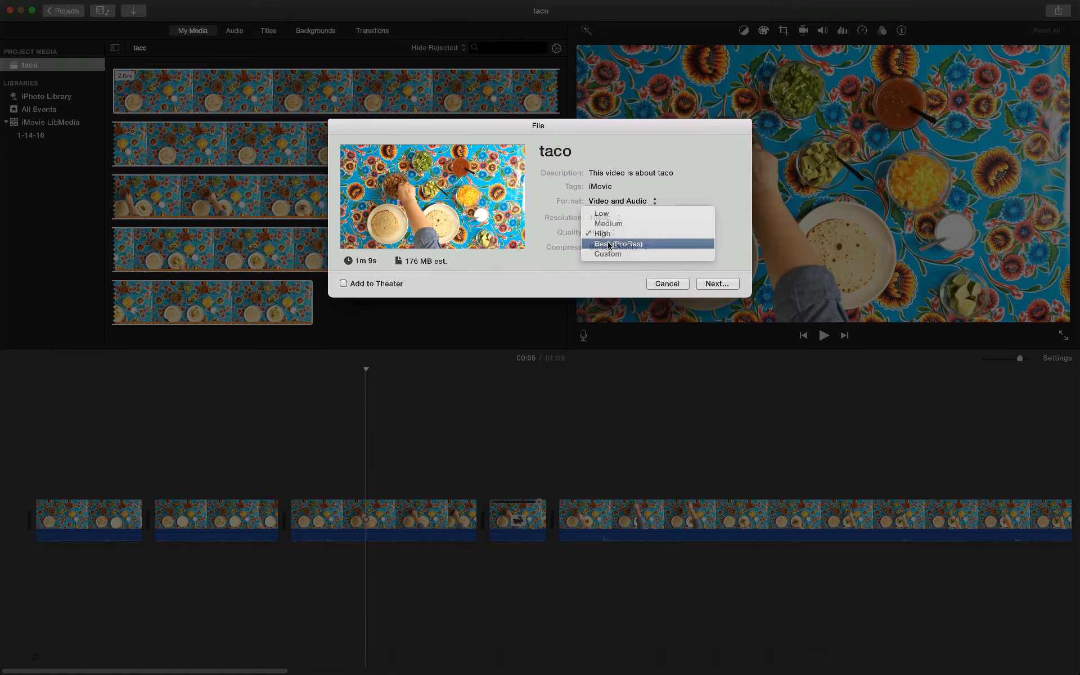
click(606, 243)
drag(406, 260, 443, 262)
click(404, 263)
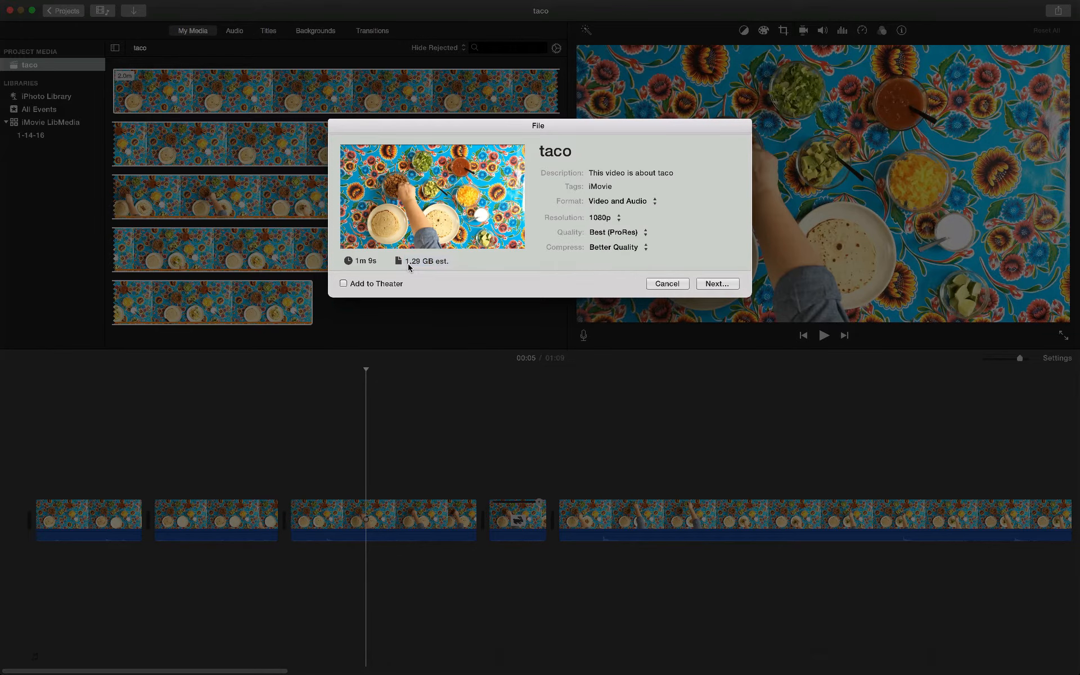
mouse_move(408, 266)
Set the export quality to Custom
click(630, 239)
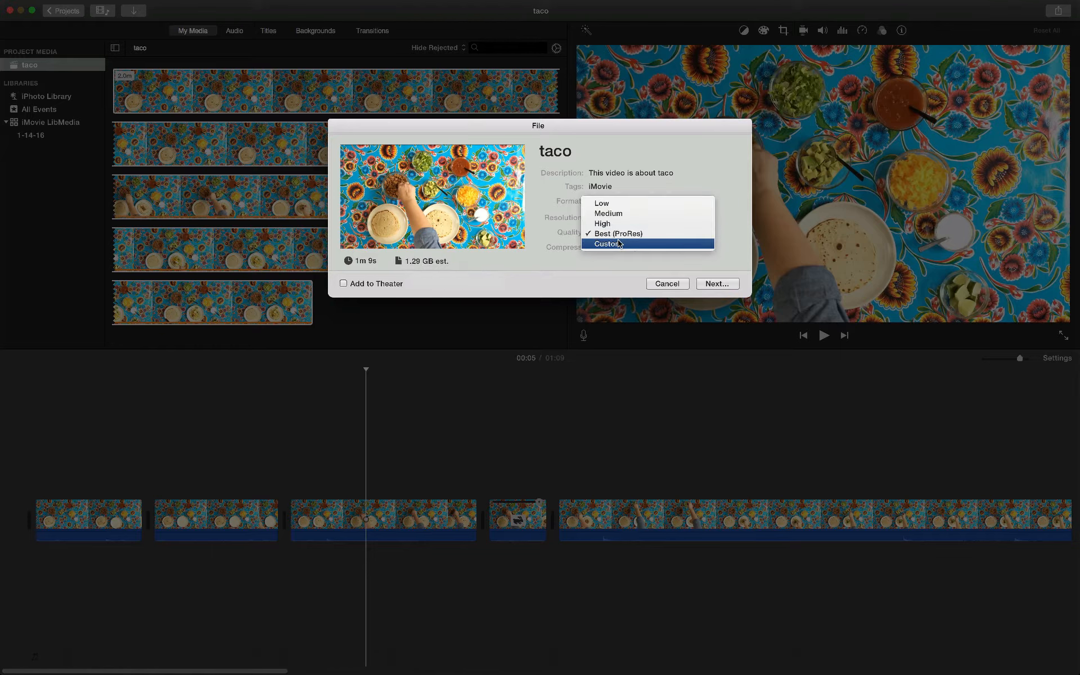
click(620, 243)
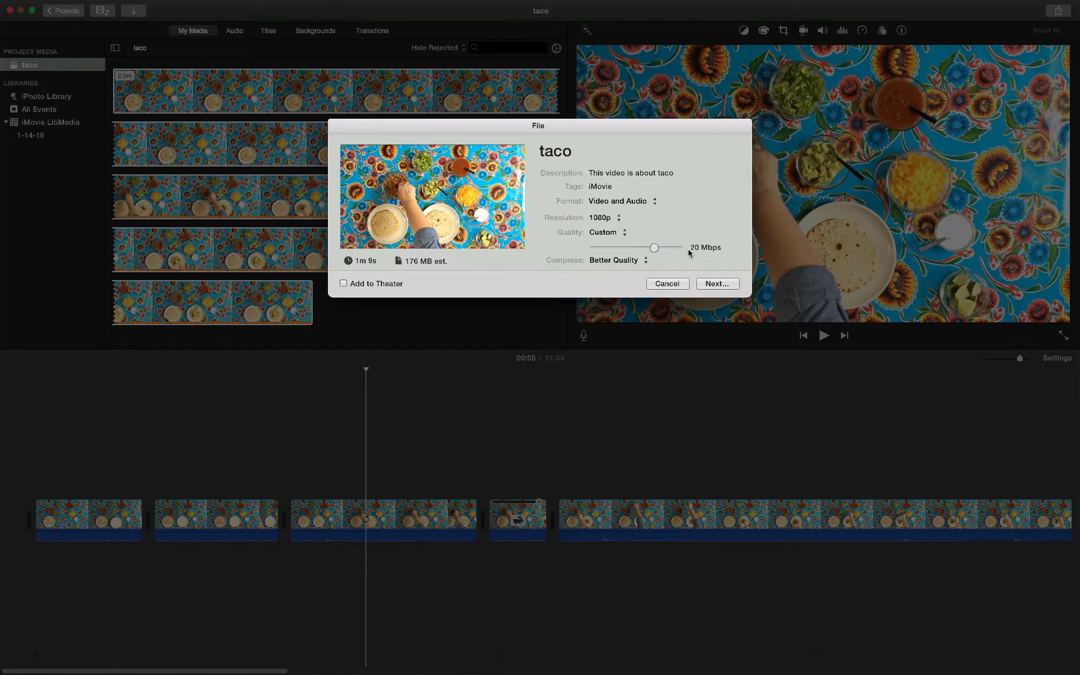
Try several custom export bitrates, comparing the estimated file sizes, and settle on 5.472 Mbps
drag(654, 248, 528, 251)
drag(596, 250, 702, 252)
drag(678, 250, 598, 251)
drag(599, 251, 494, 252)
drag(594, 251, 600, 251)
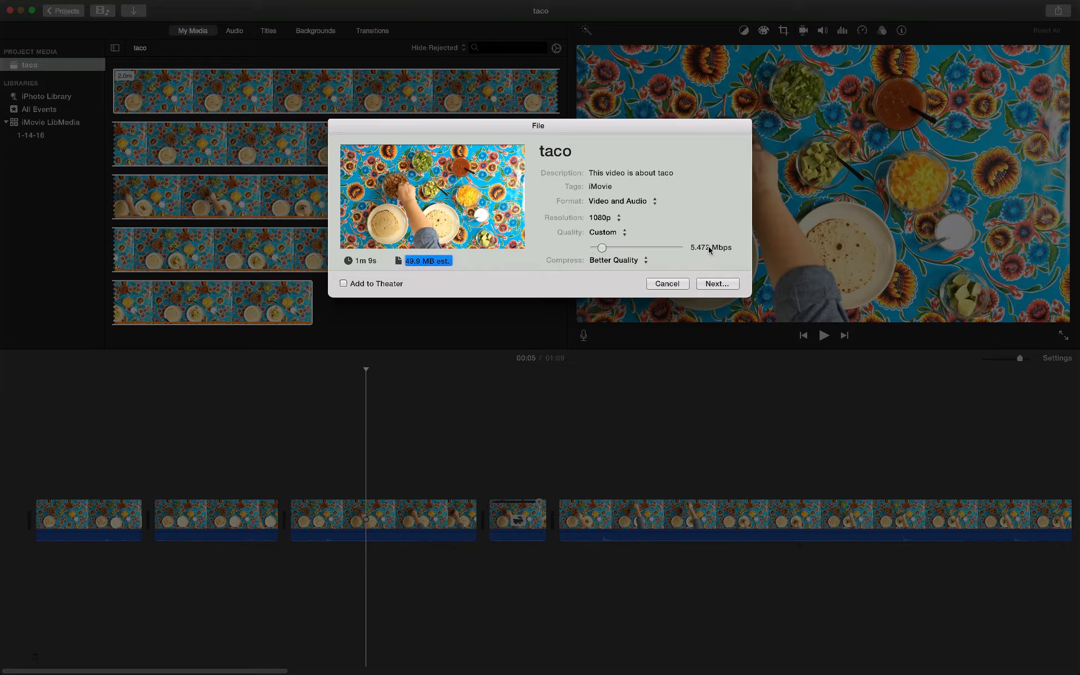
Keep the compression at Better Quality and save the export to the Desktop under the name taco2
click(629, 259)
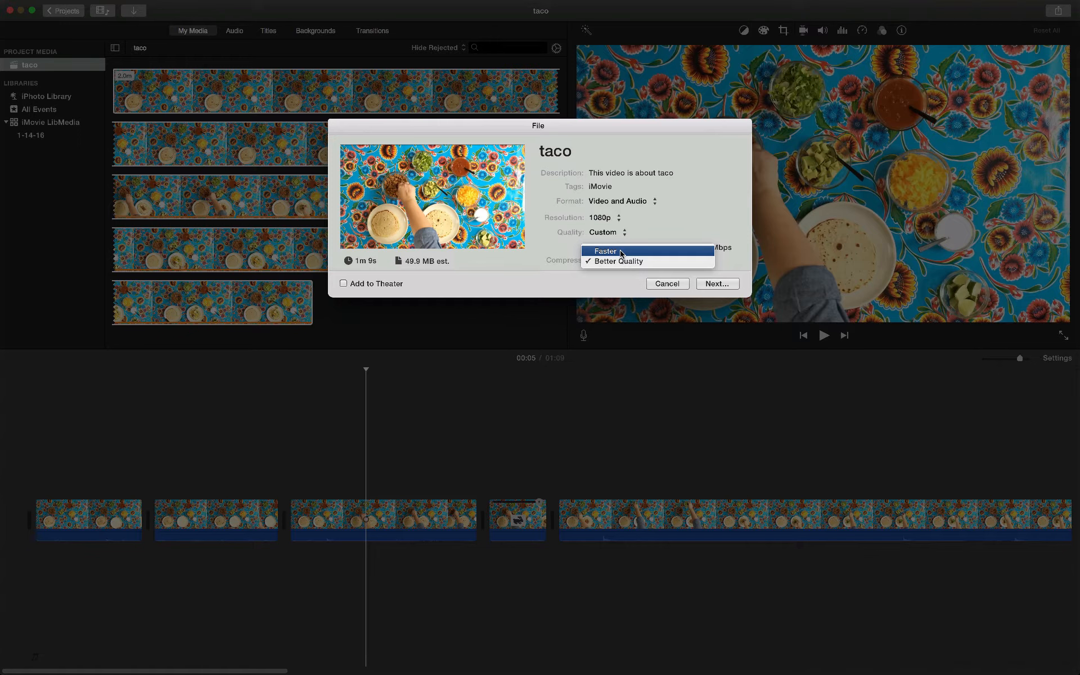
click(529, 275)
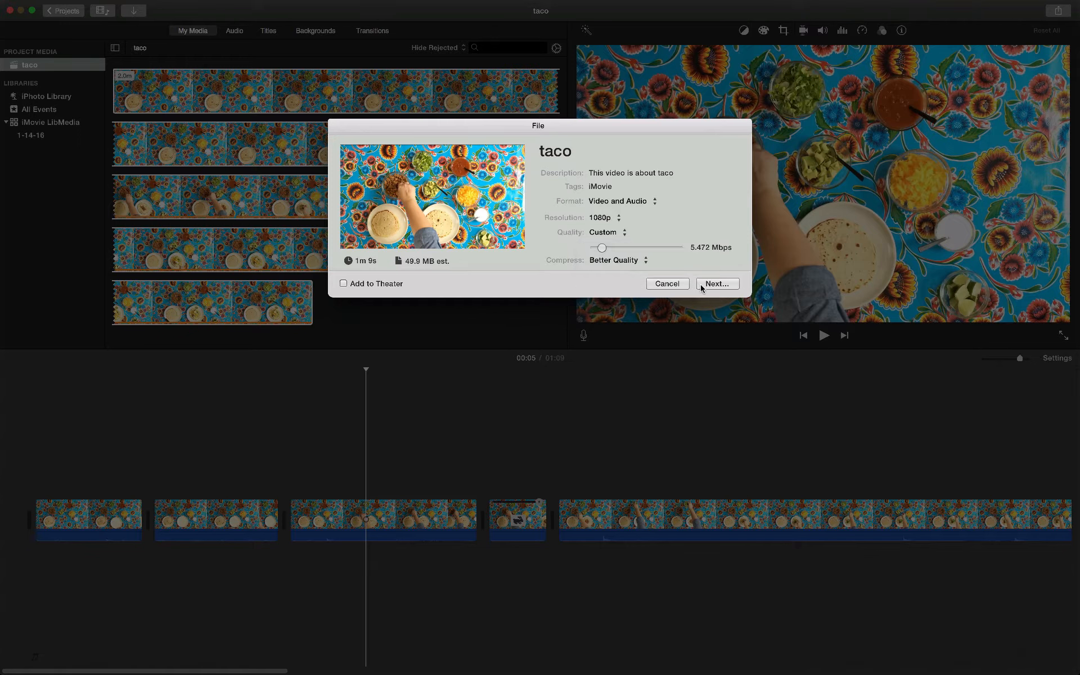
click(715, 284)
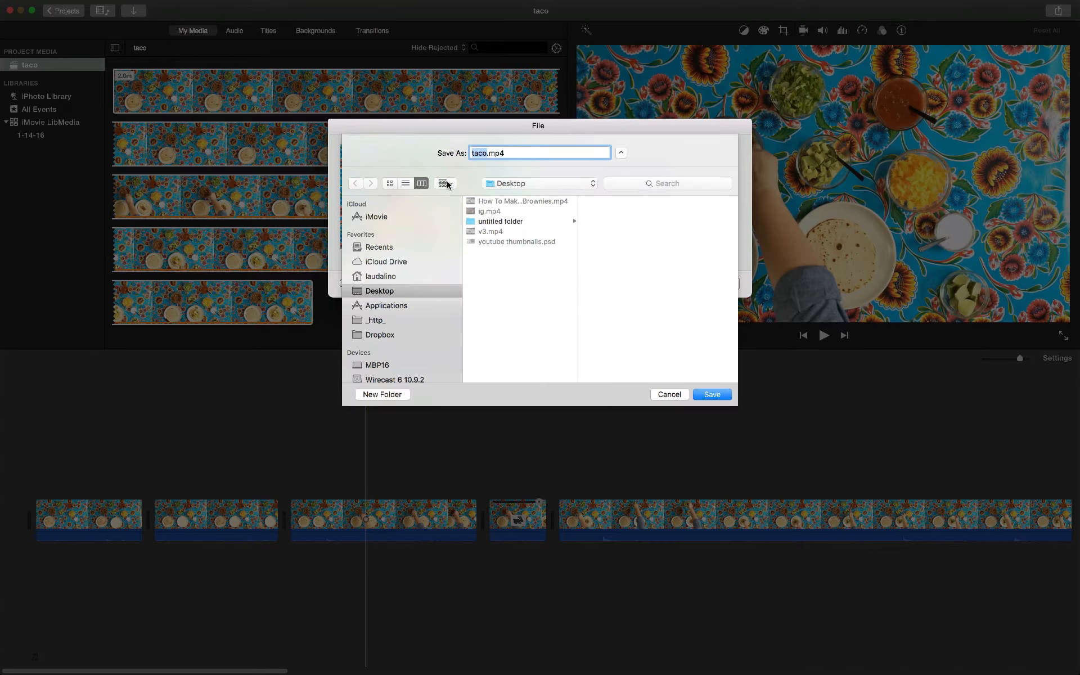
text(taco2)
key(Return)
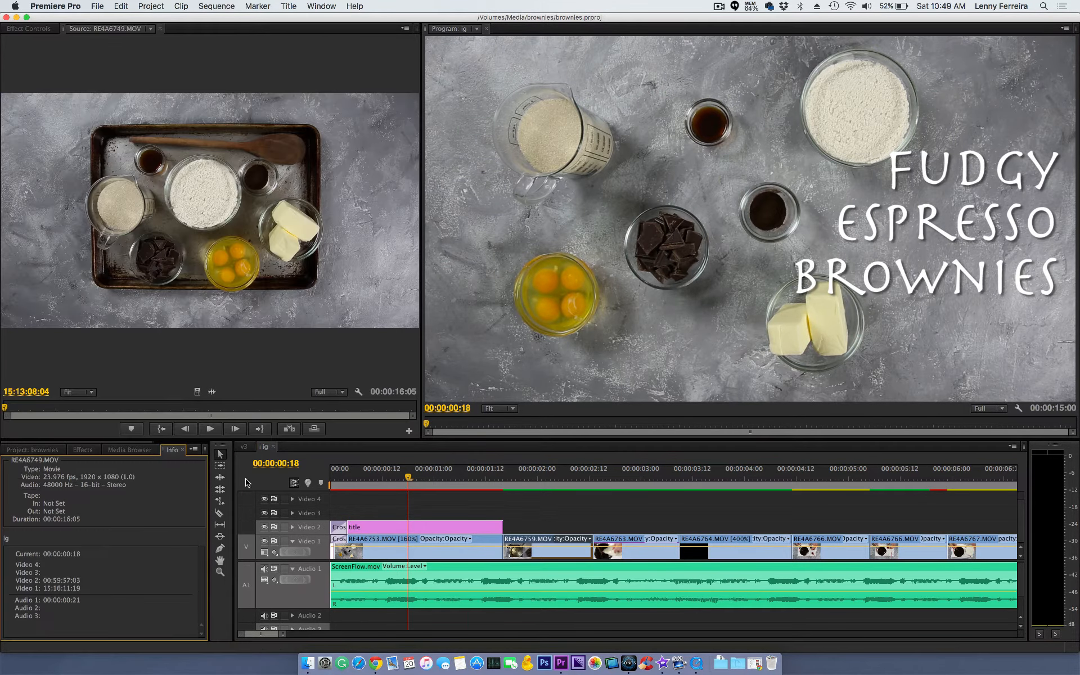
In the brownies project in Premiere Pro, review the RE4A6749.MOV clip information and widen the area that shows it
click(25, 449)
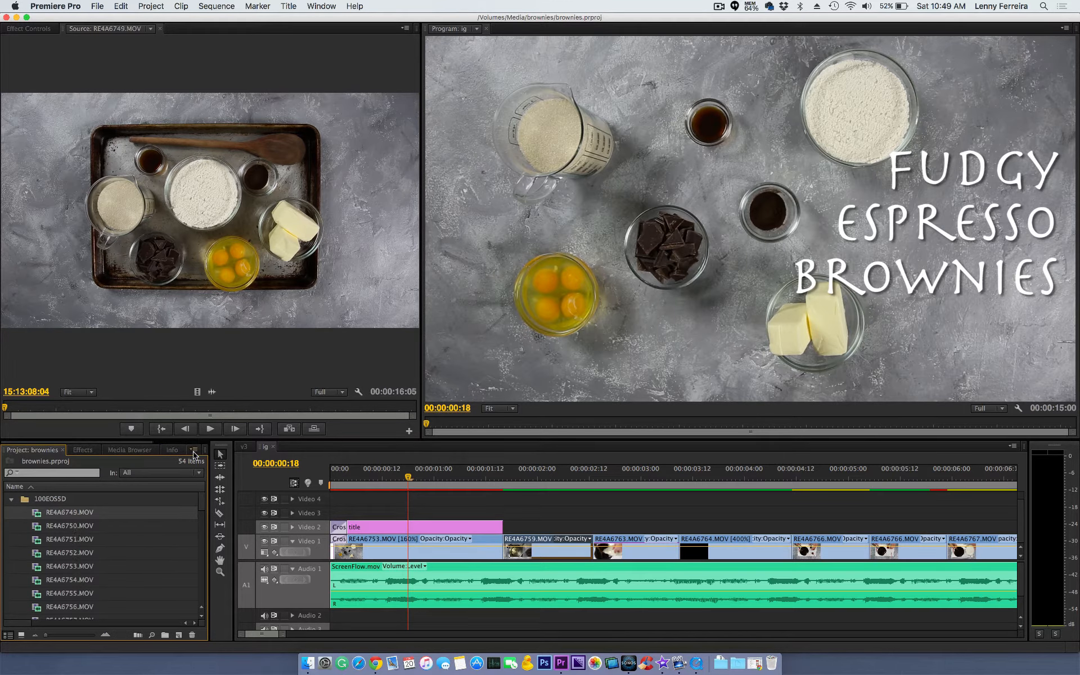
click(194, 454)
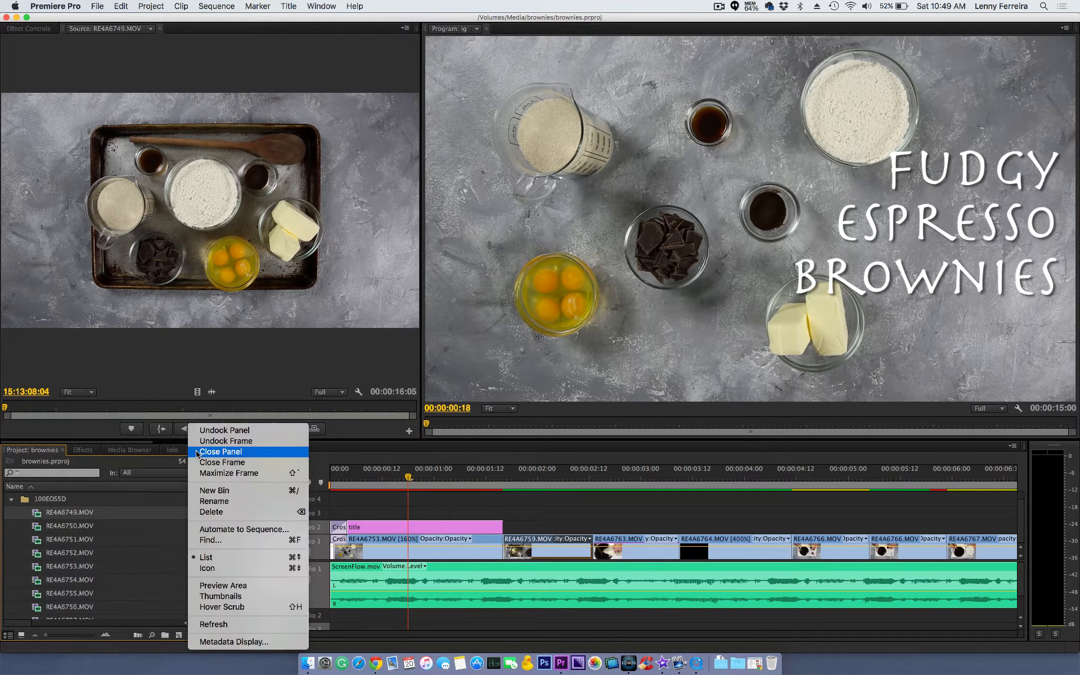
click(154, 453)
click(172, 450)
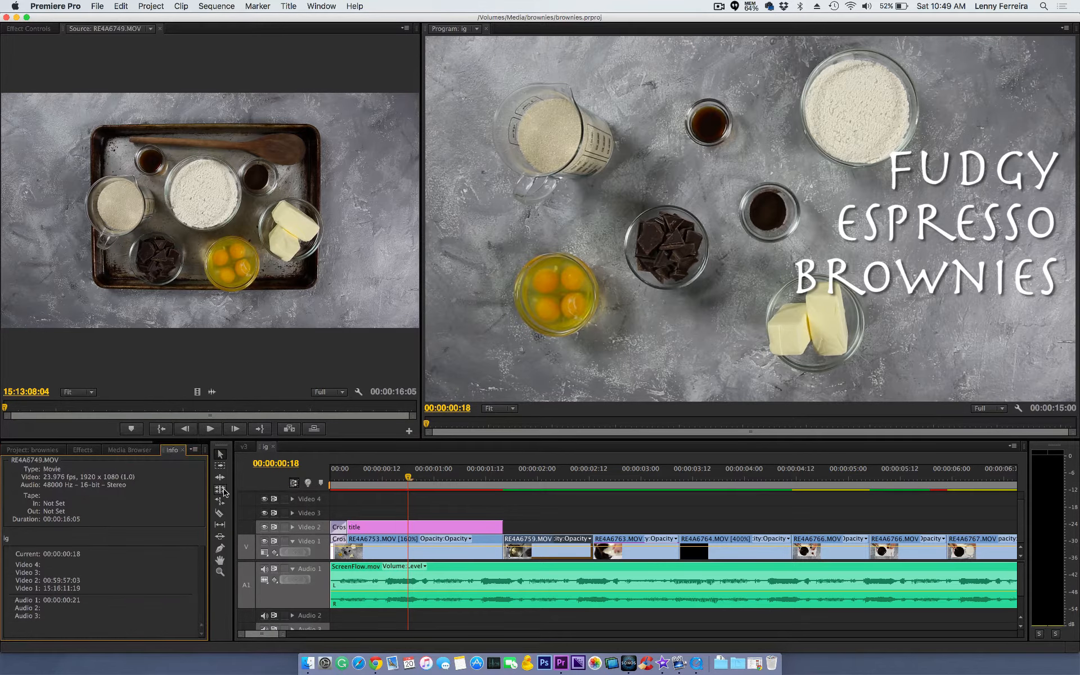
drag(210, 485, 252, 485)
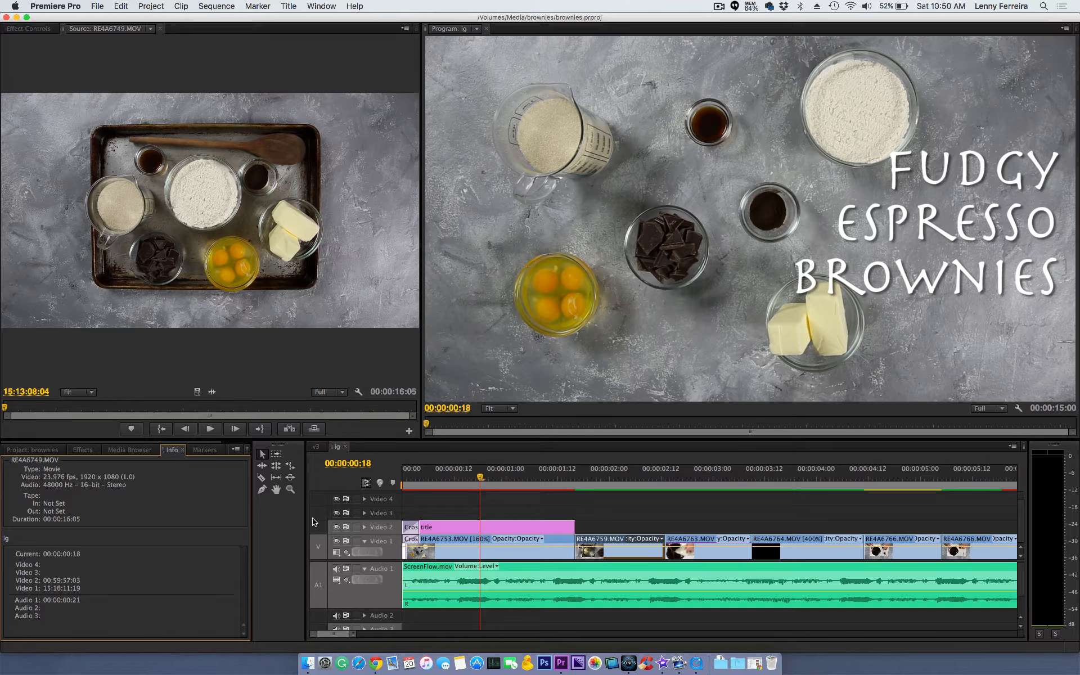
Create a new sequence from the RE4A6749.MOV clip so that it matches the clip's settings
click(31, 450)
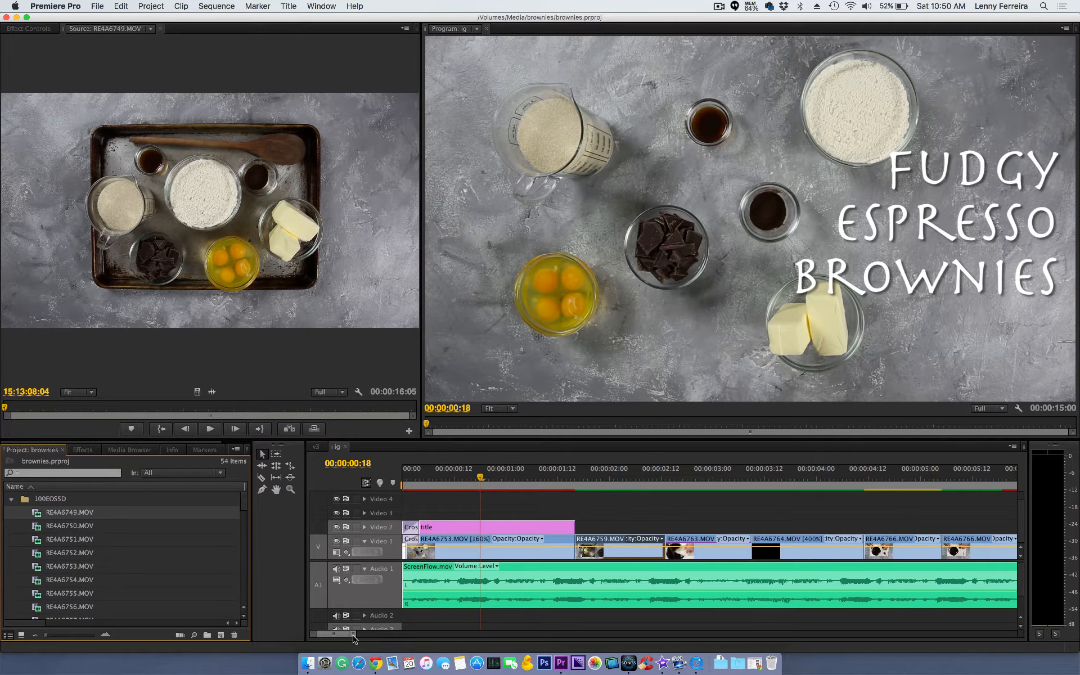
drag(353, 634, 451, 636)
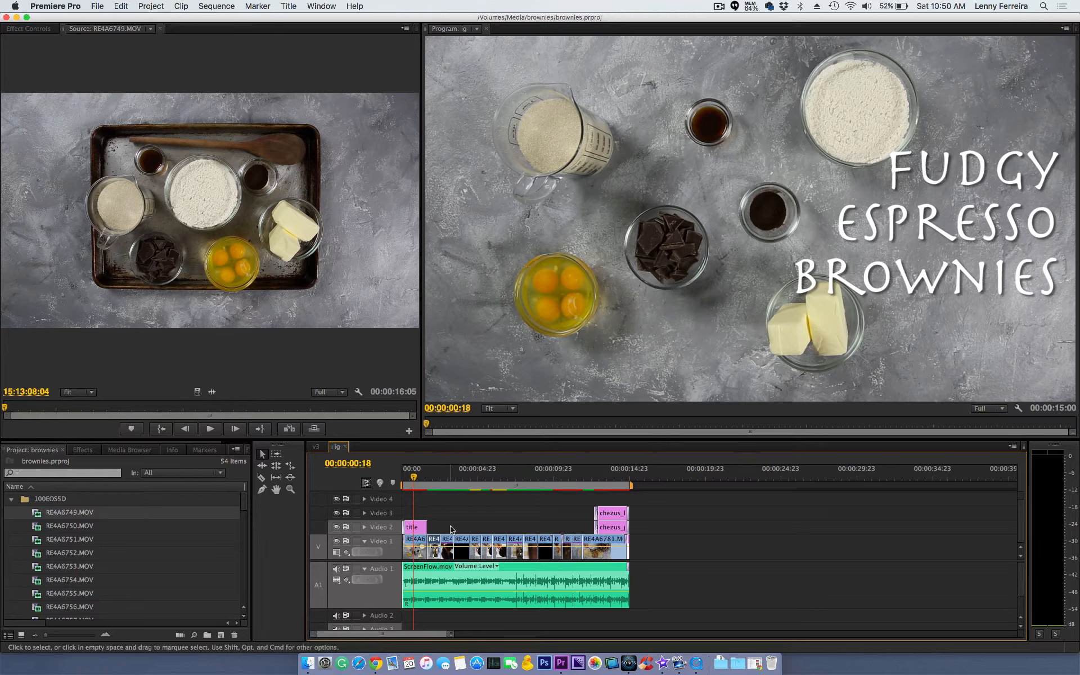
click(36, 512)
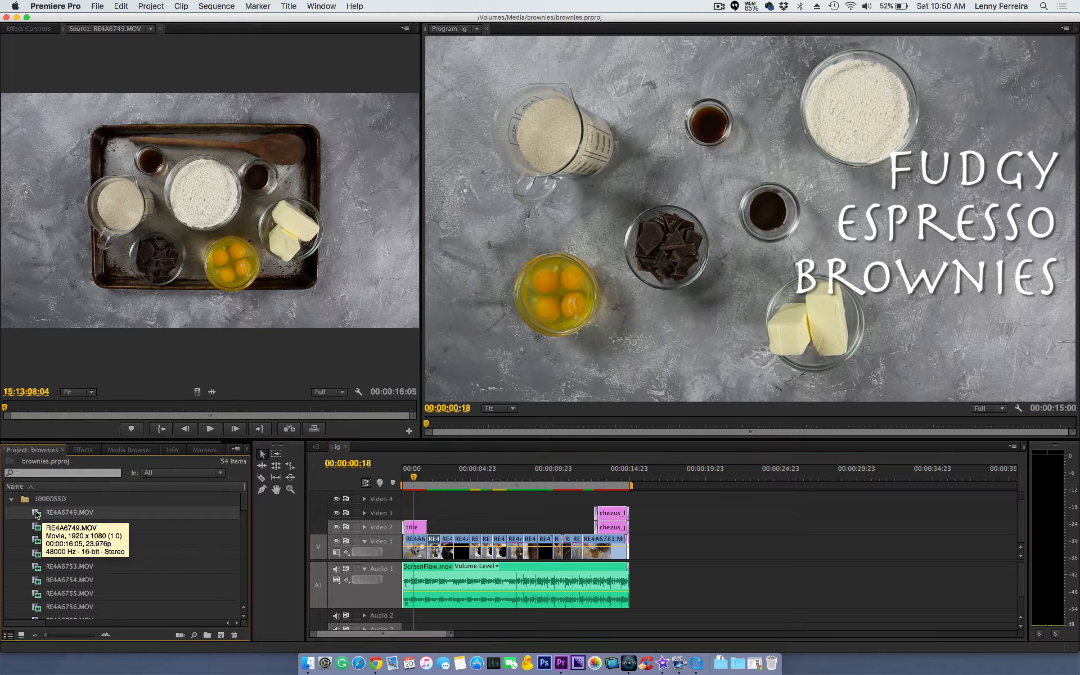
scroll(177, 542, down, 7)
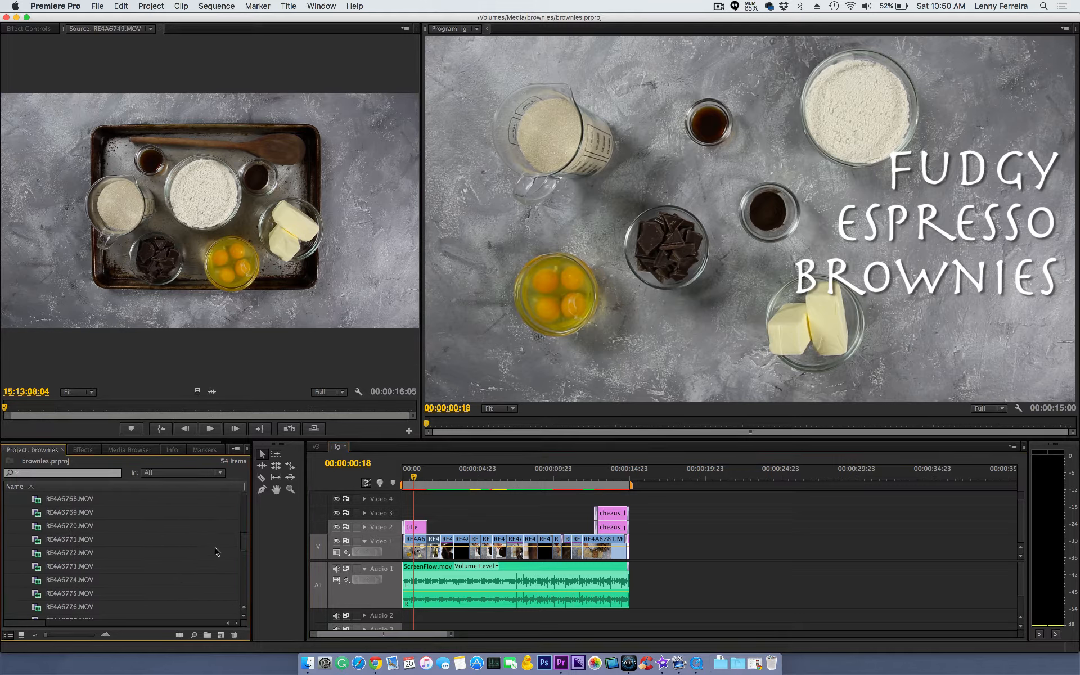
scroll(222, 616, down, 8)
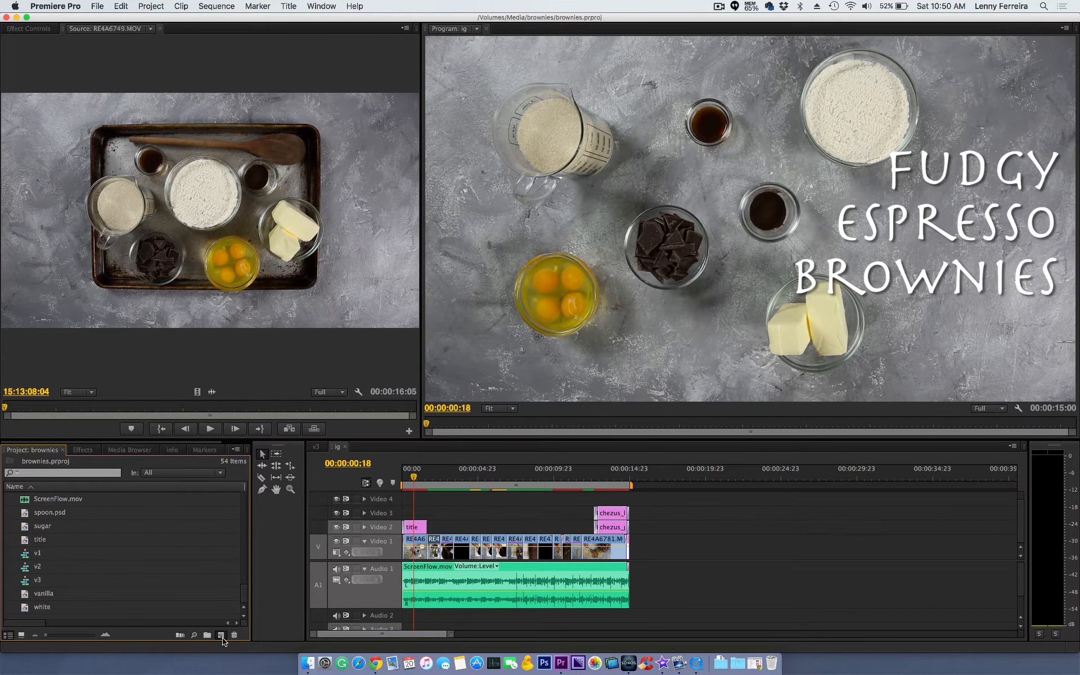
drag(222, 641, 223, 641)
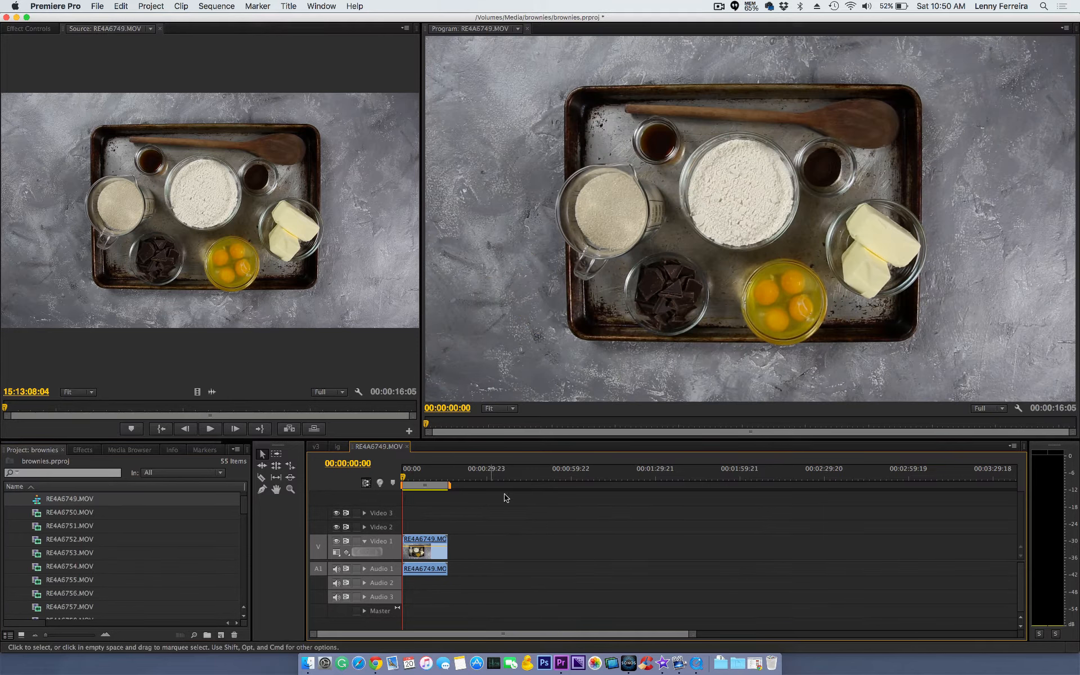
Play the beginning of the new RE4A6749.MOV sequence to preview it
click(425, 472)
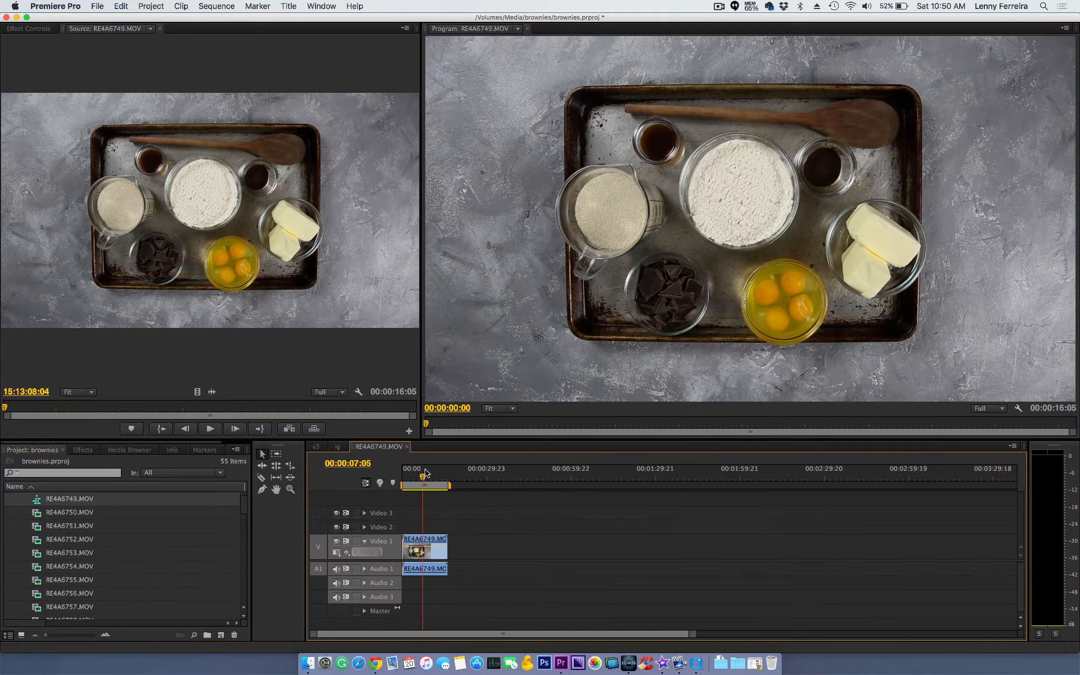
drag(425, 472, 394, 471)
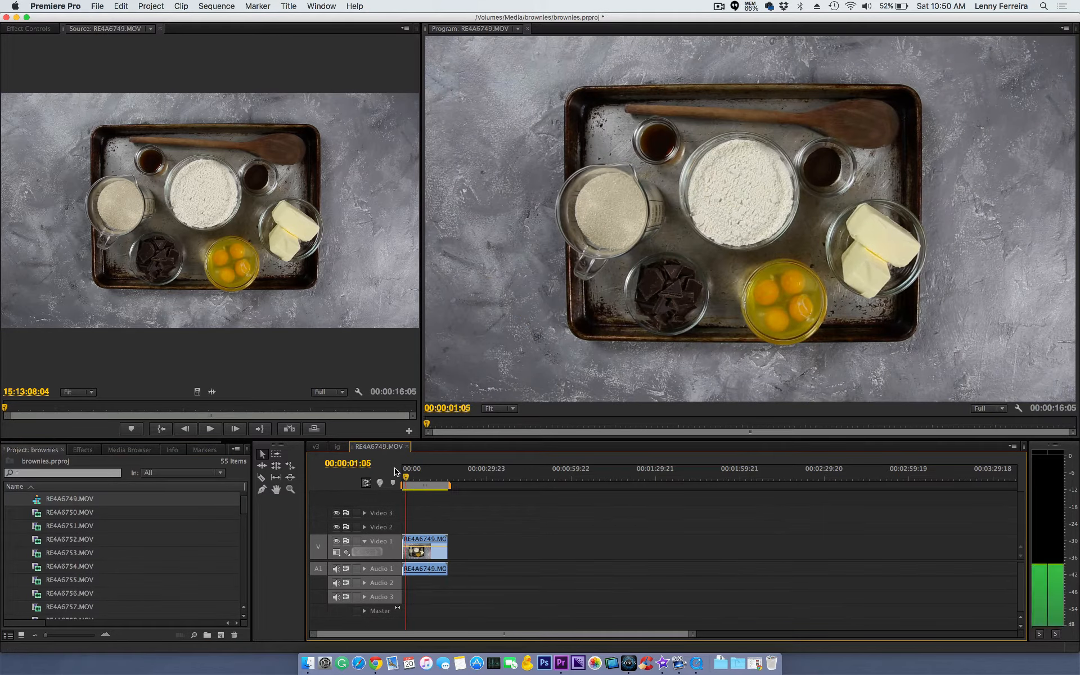
key(space)
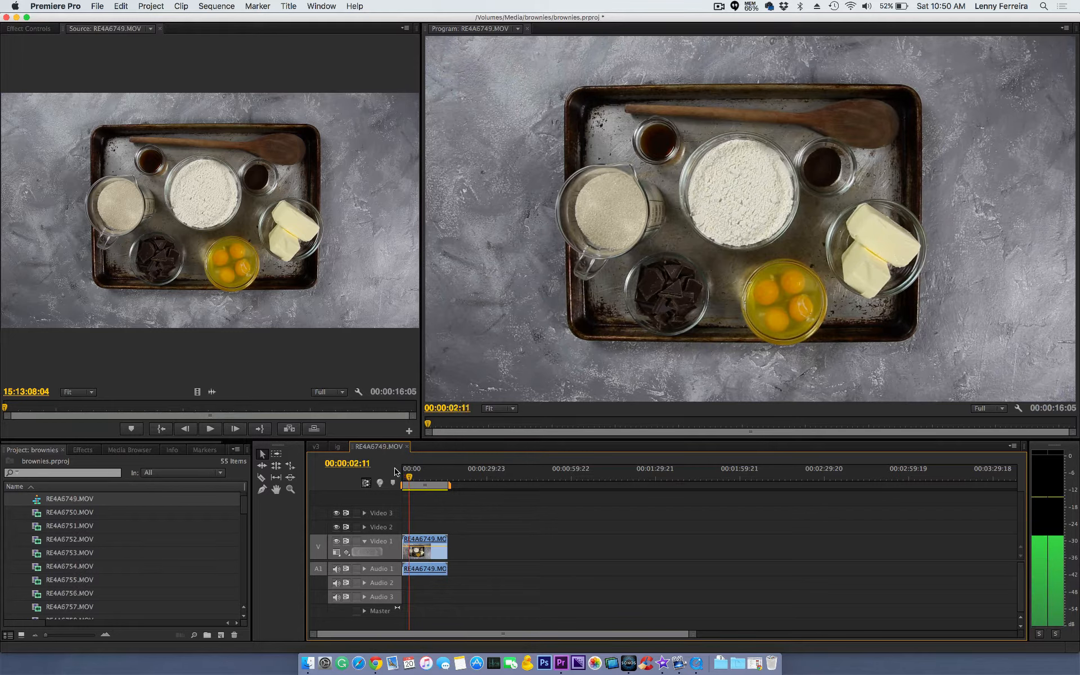
key(space)
key(space)
key(space)
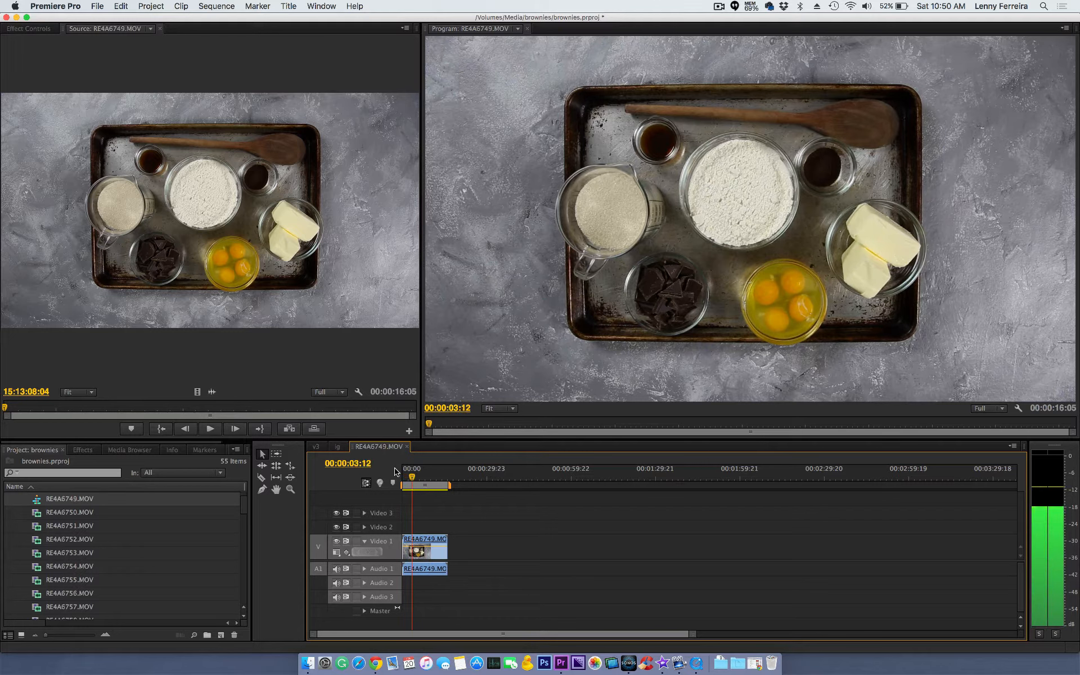
Open the media export settings for the new sequence and enlarge the settings window to full screen
click(98, 6)
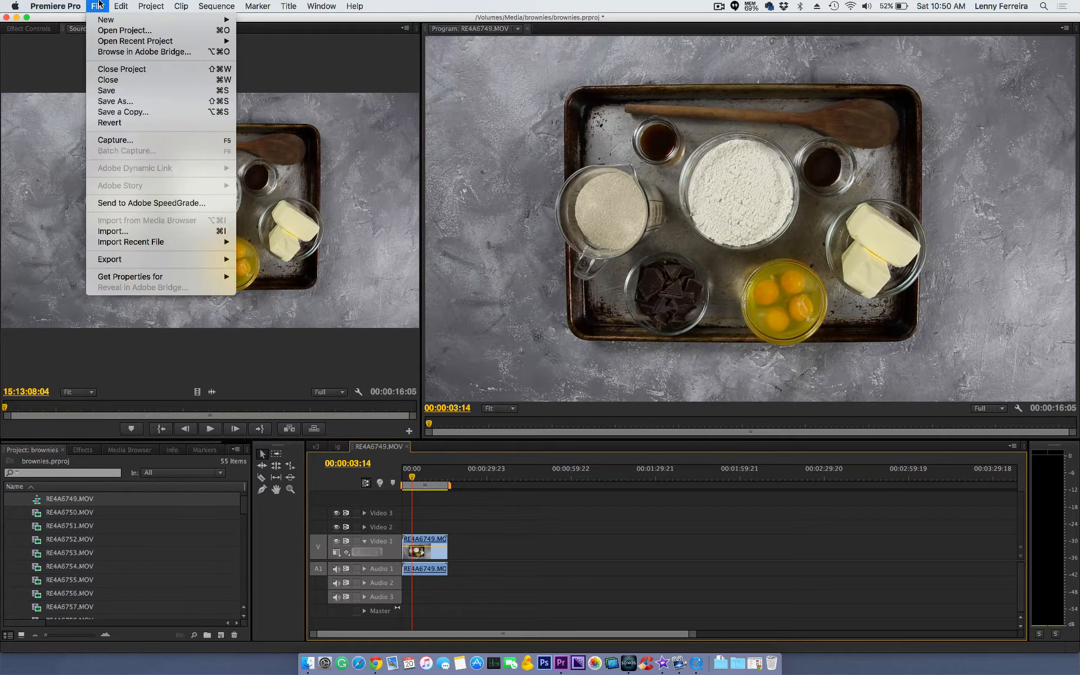
mouse_move(155, 262)
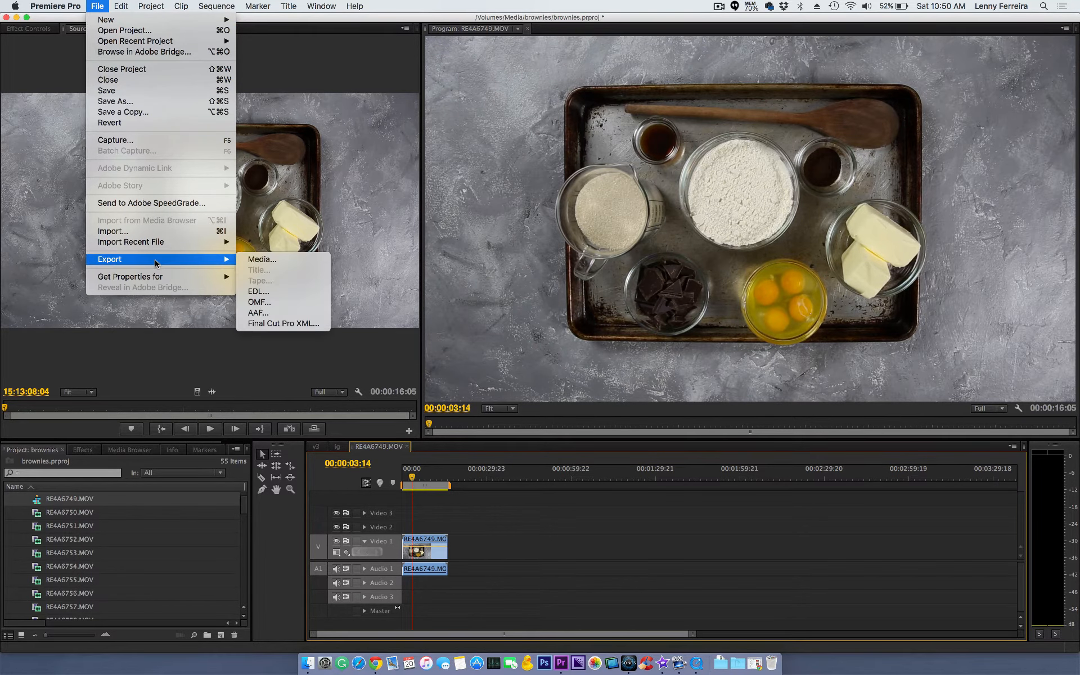
click(255, 261)
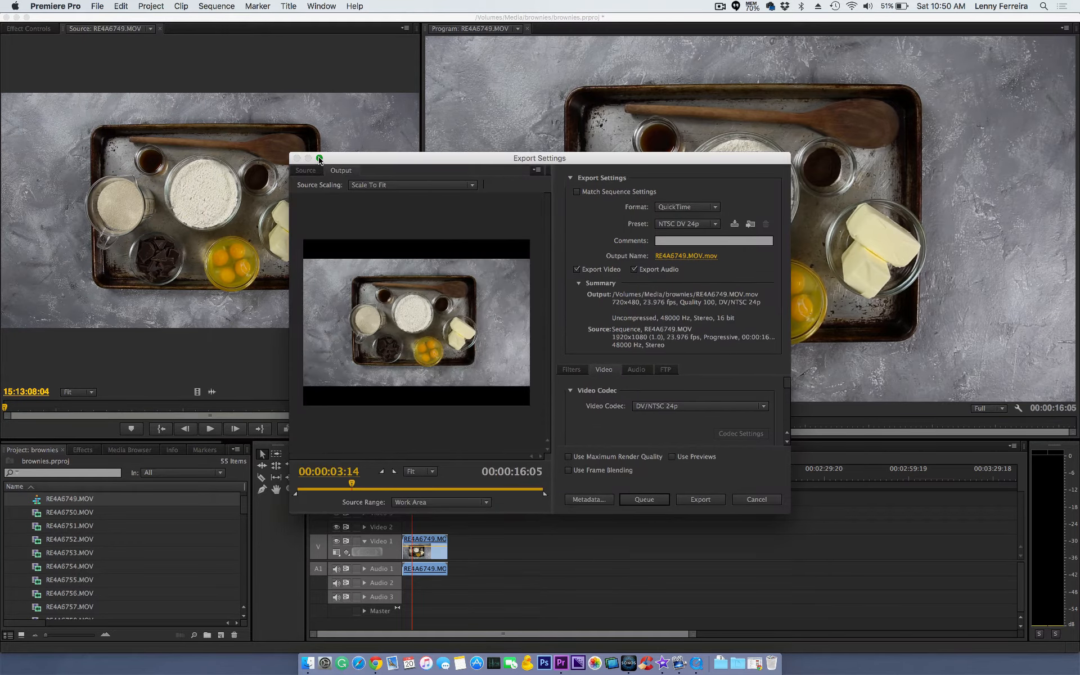
click(319, 160)
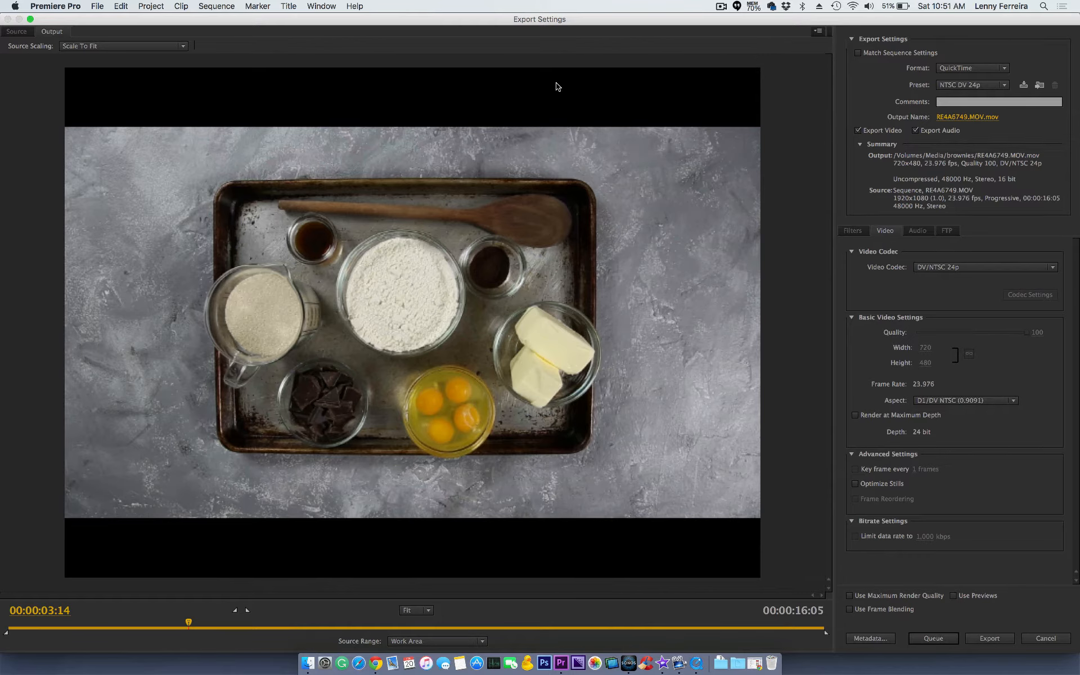
Set the export format to H.264 and choose the YouTube HD 1080p 23.976 preset
click(966, 70)
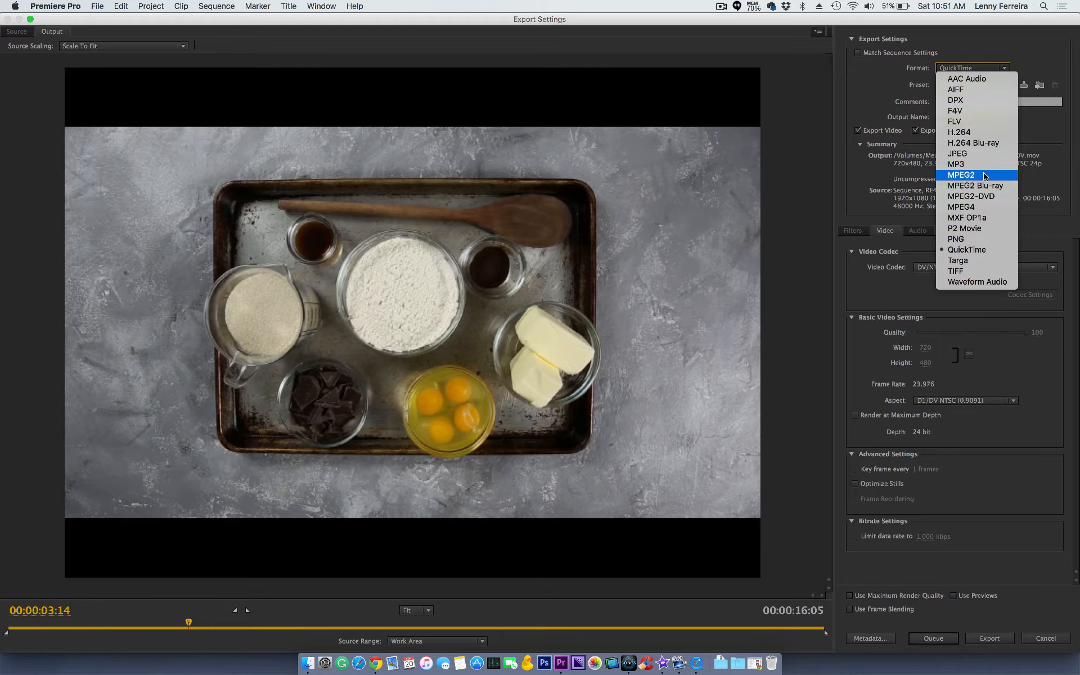
click(968, 133)
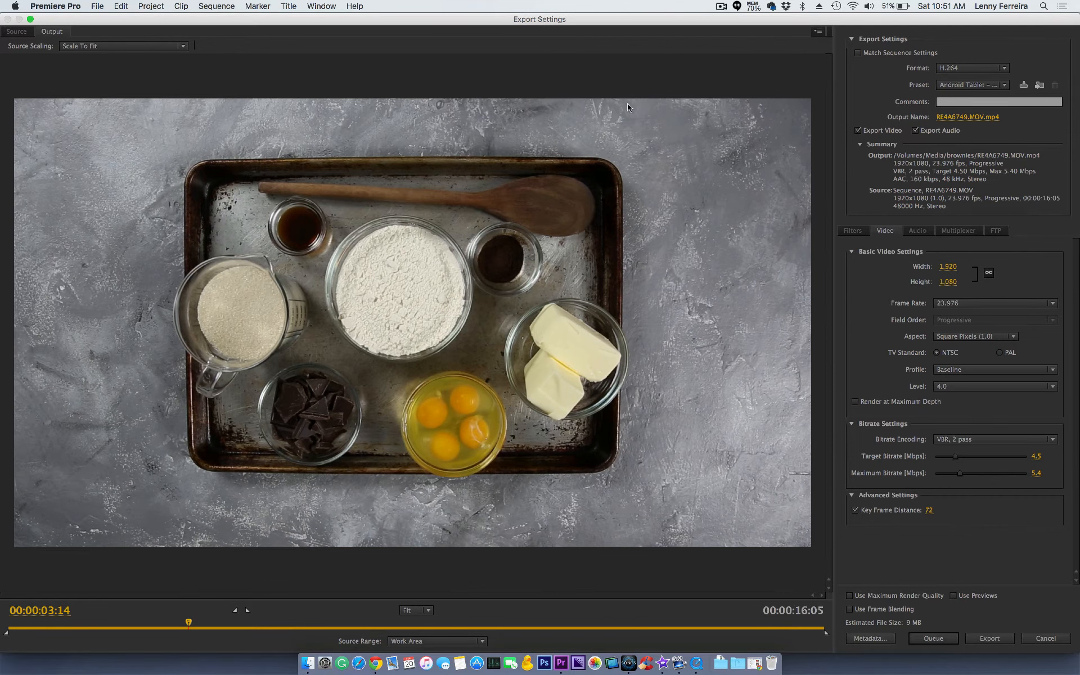
click(1003, 86)
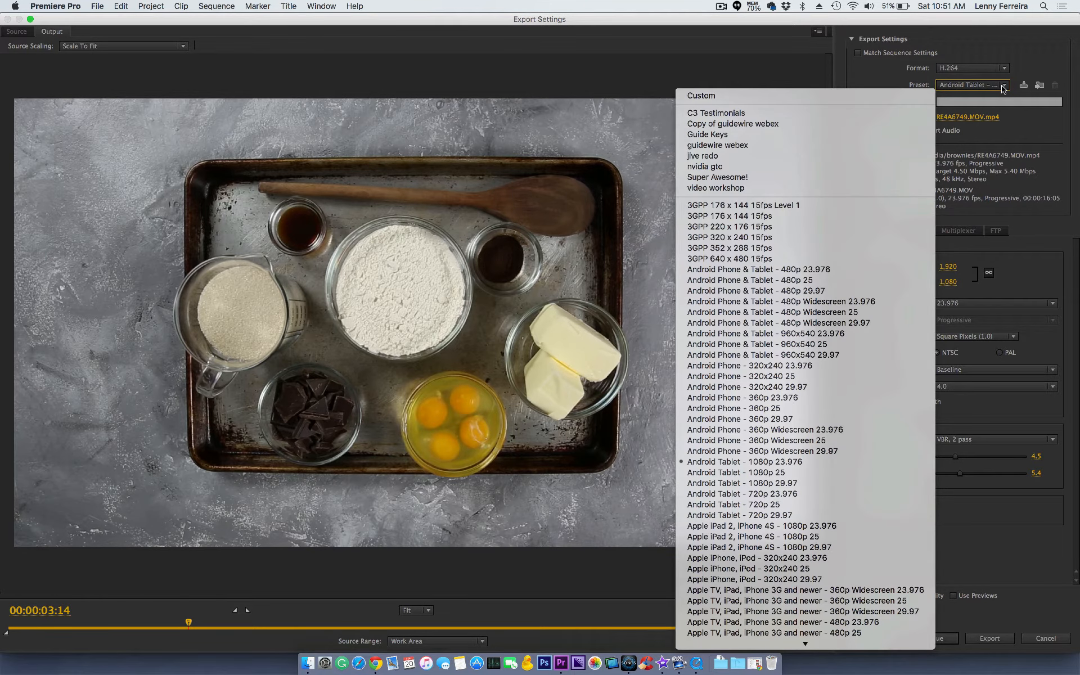
scroll(841, 292, down, 6)
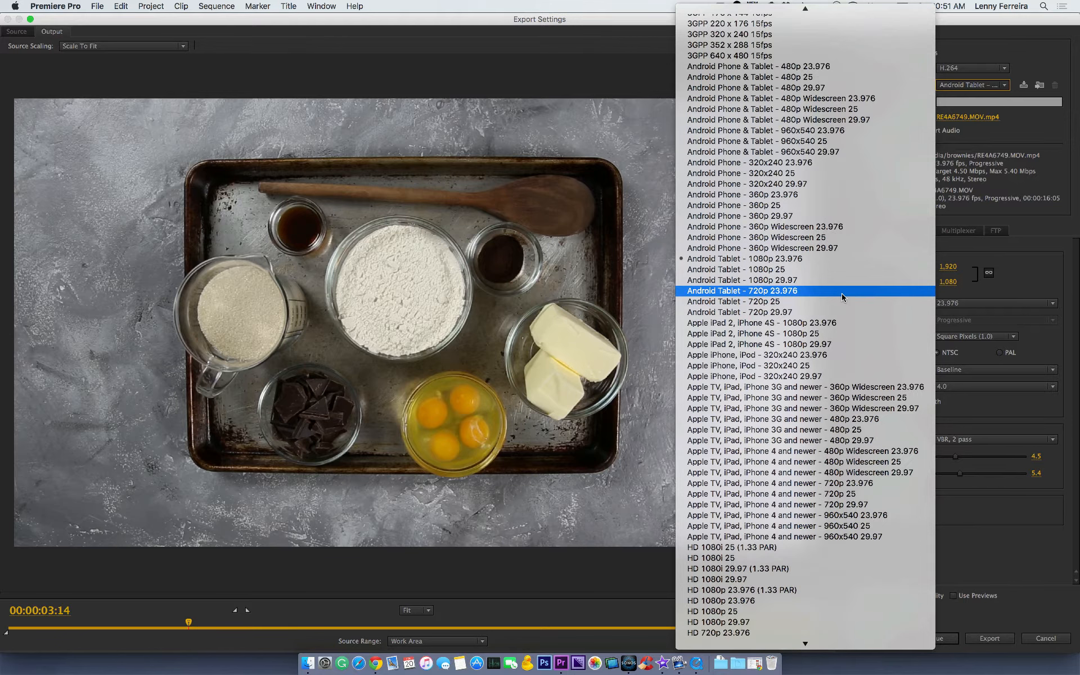
scroll(841, 293, down, 9)
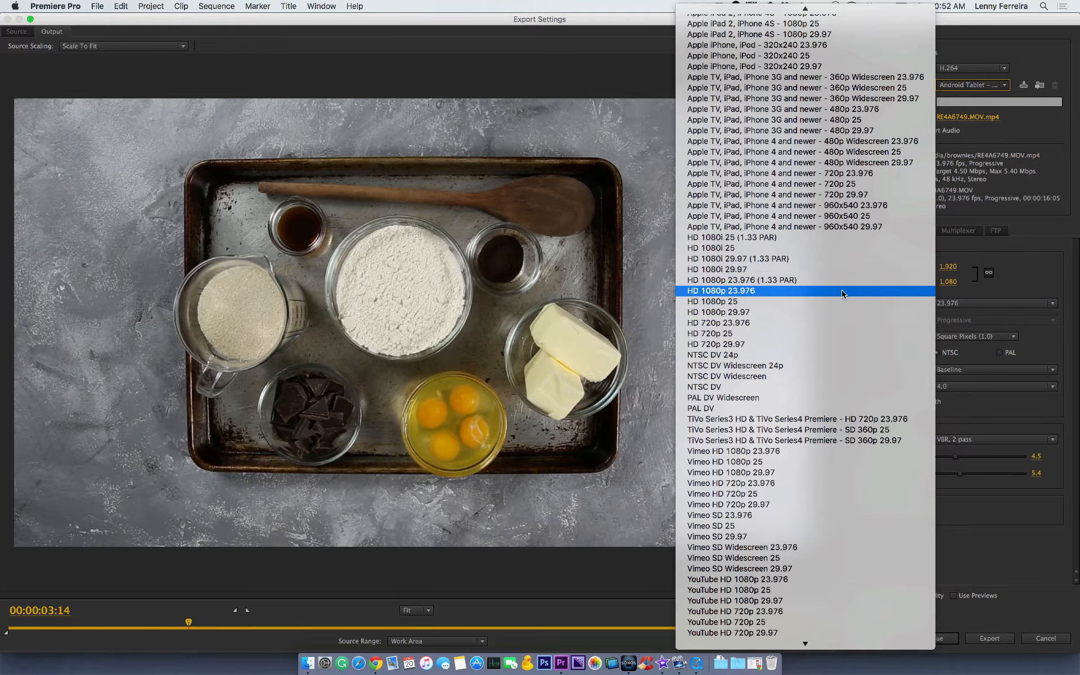
scroll(842, 293, down, 3)
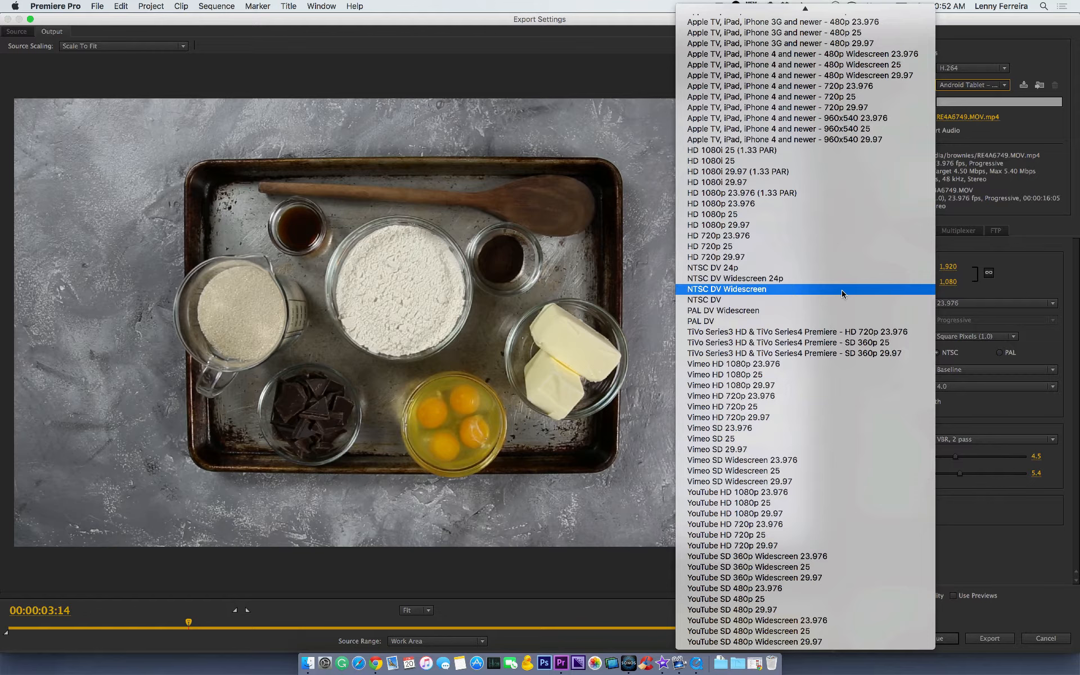
click(780, 493)
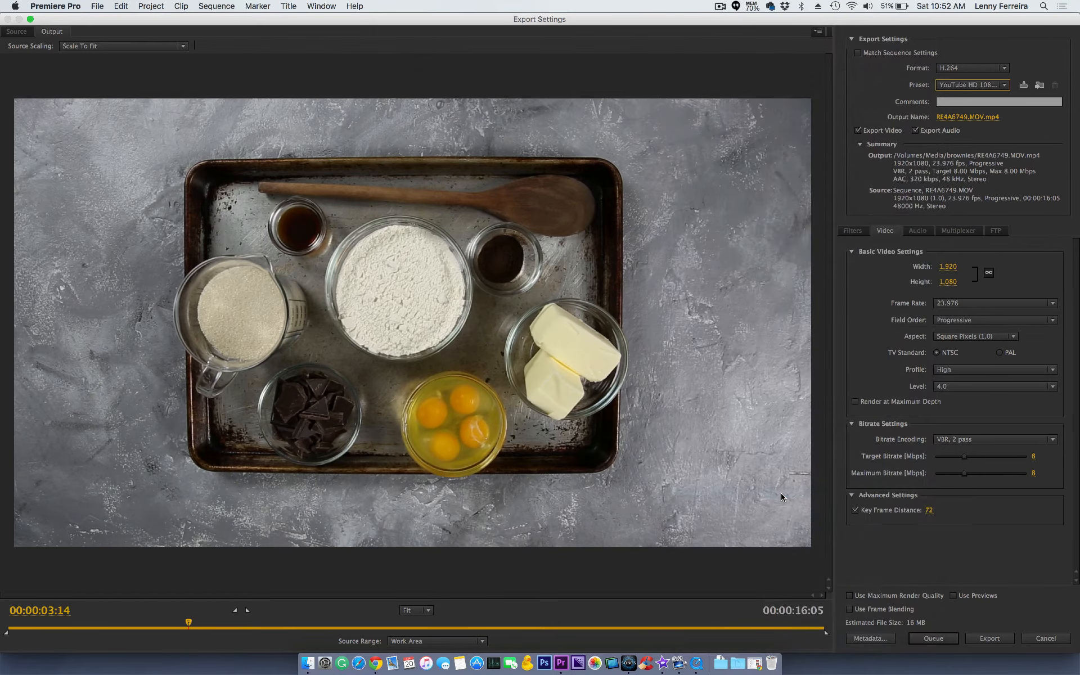
Widen the export settings area to show the full preset name and select a frame rate of 23.976
drag(834, 256, 772, 253)
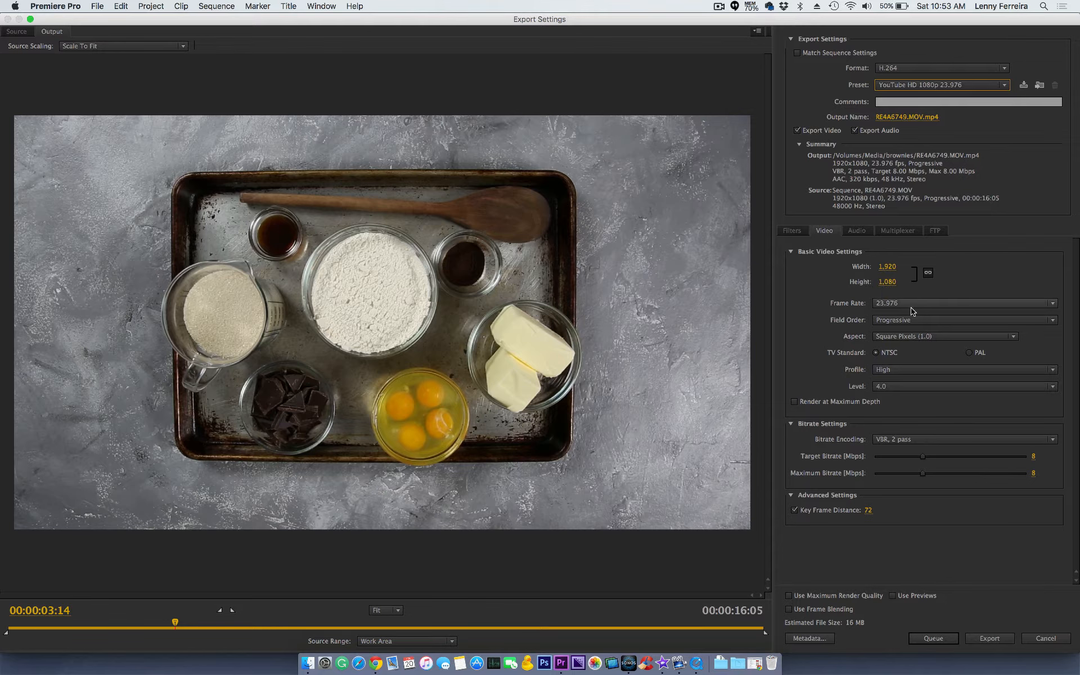
click(881, 304)
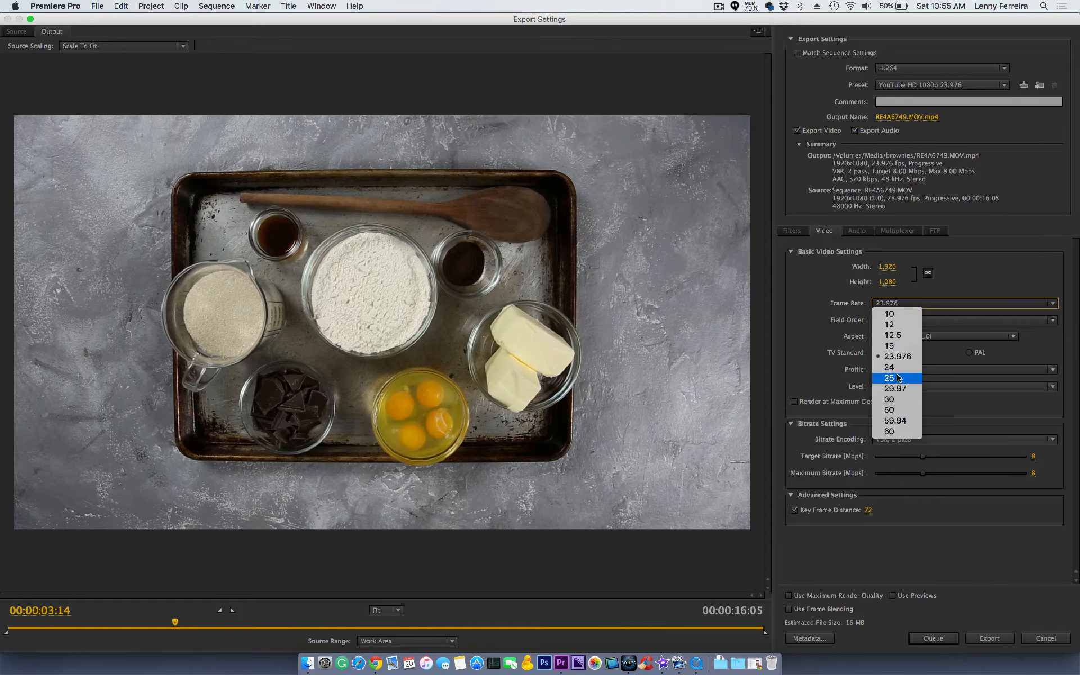
click(899, 356)
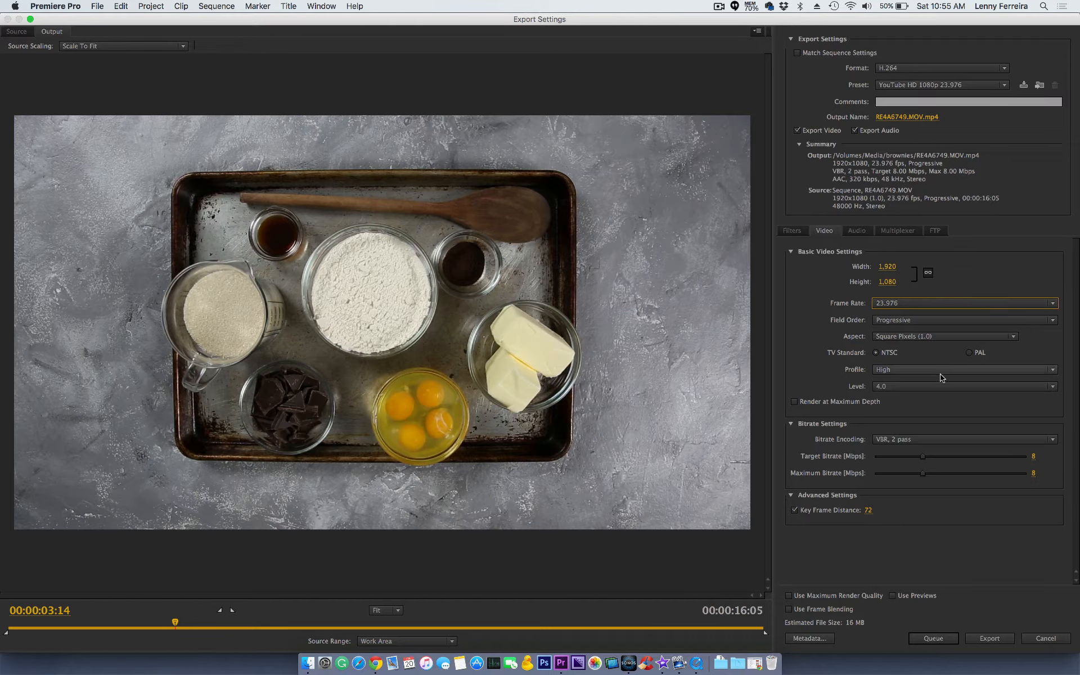
Try the Baseline and Main encoding profiles for the video, and return the profile to High
click(903, 369)
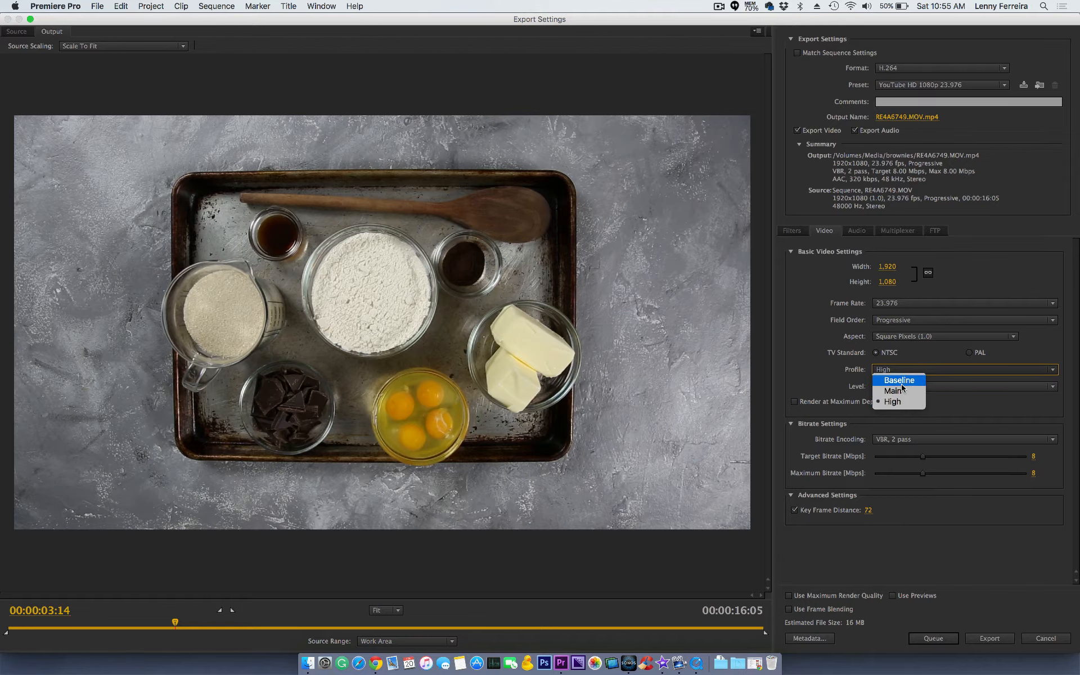
click(900, 381)
click(894, 371)
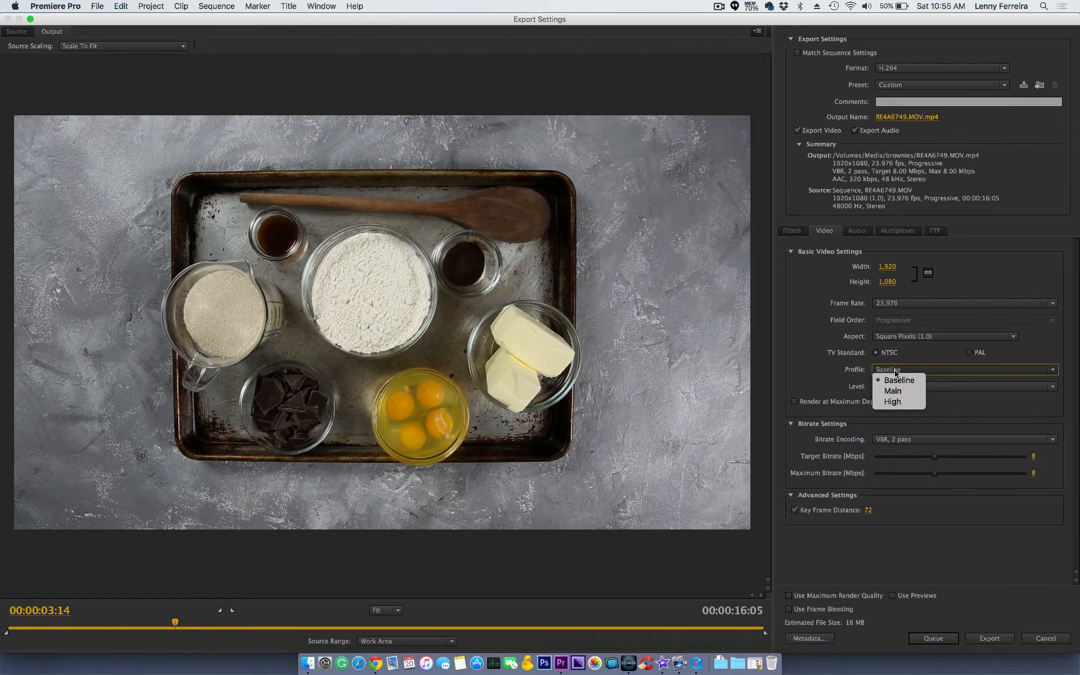
click(894, 391)
click(895, 371)
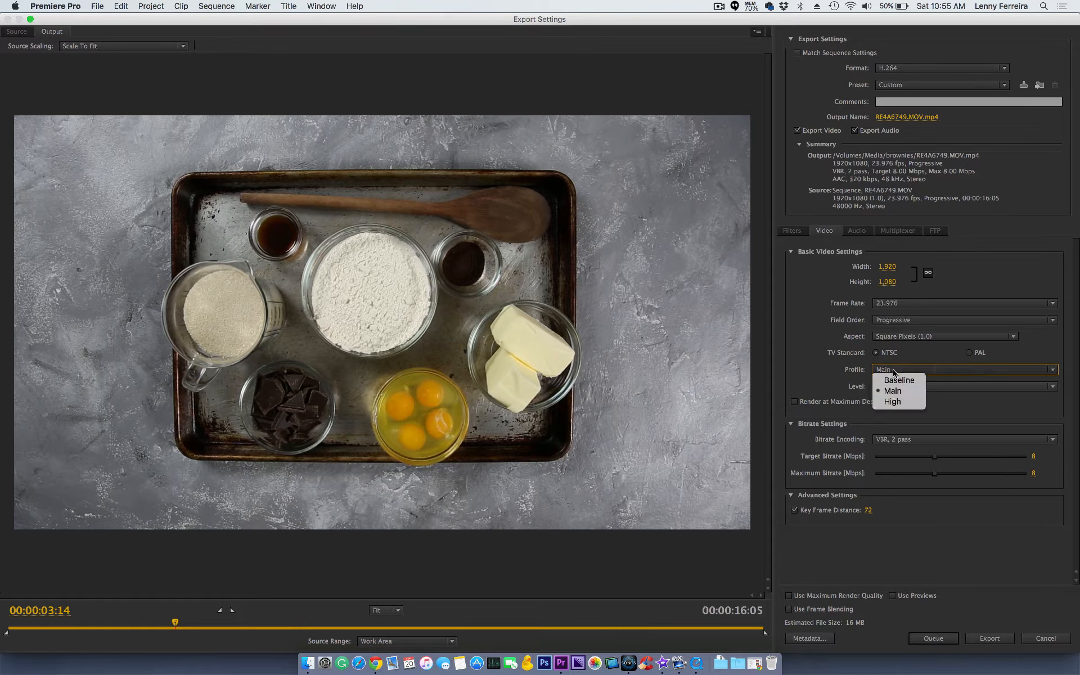
click(894, 402)
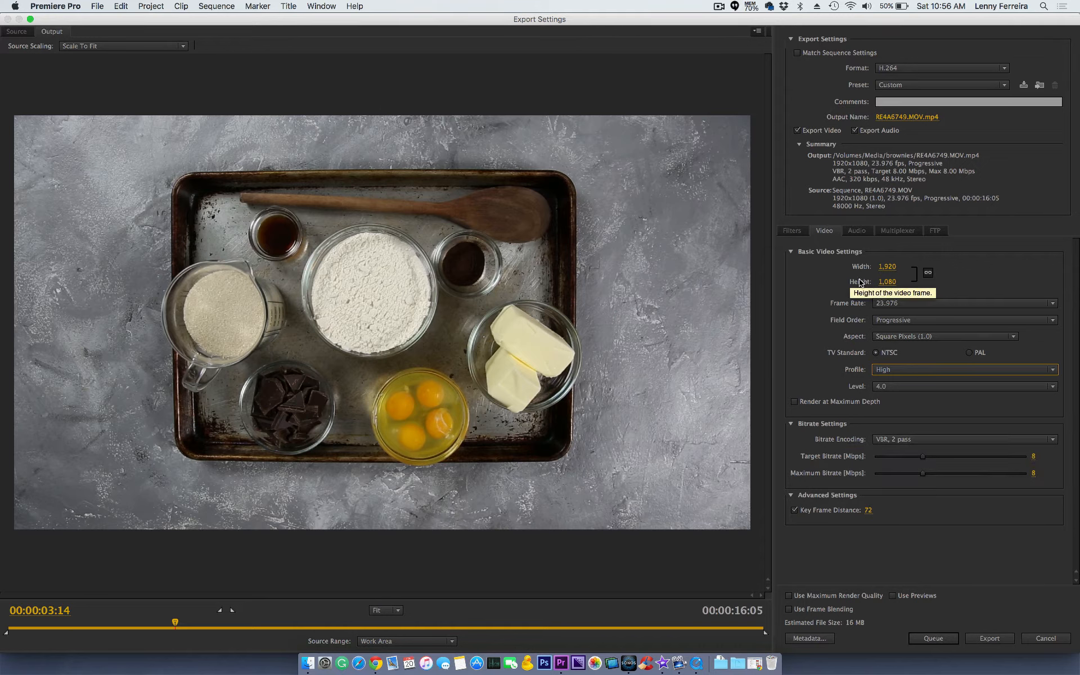
Try CBR and VBR, 1 pass as the bitrate encoding, and return it to VBR, 2 pass
click(917, 442)
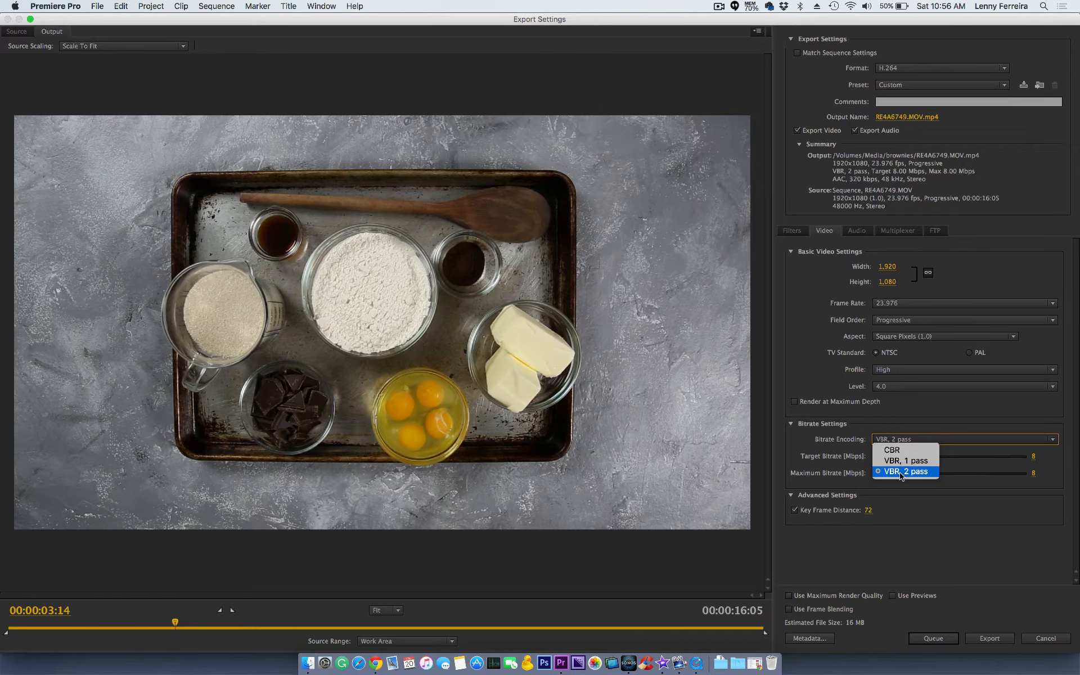
click(893, 450)
click(900, 440)
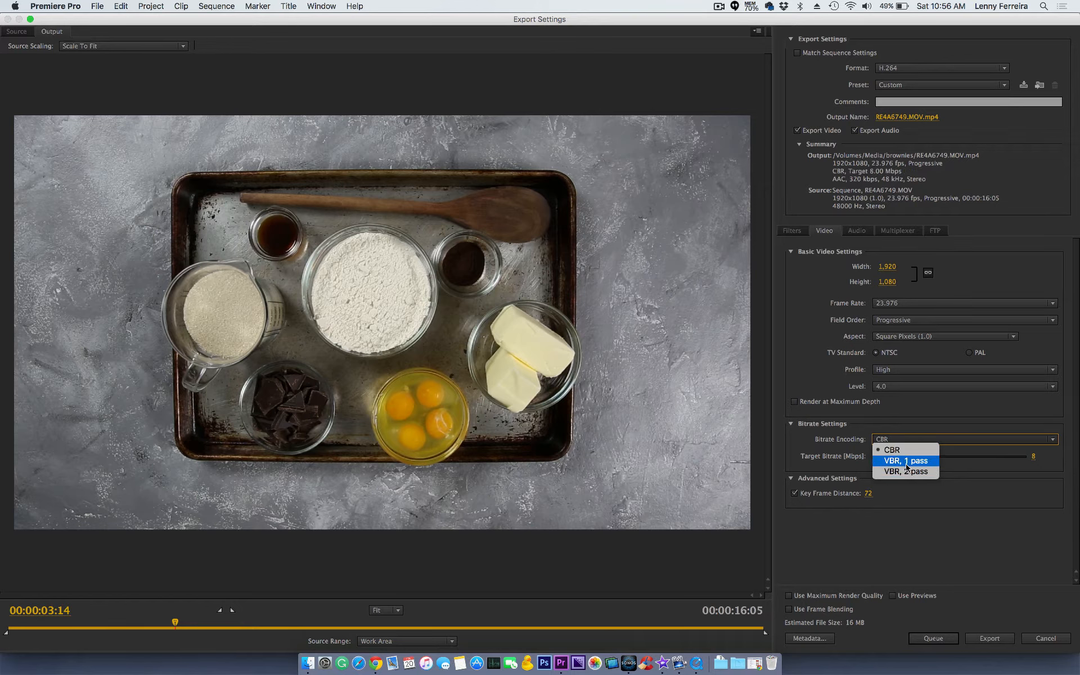
click(906, 464)
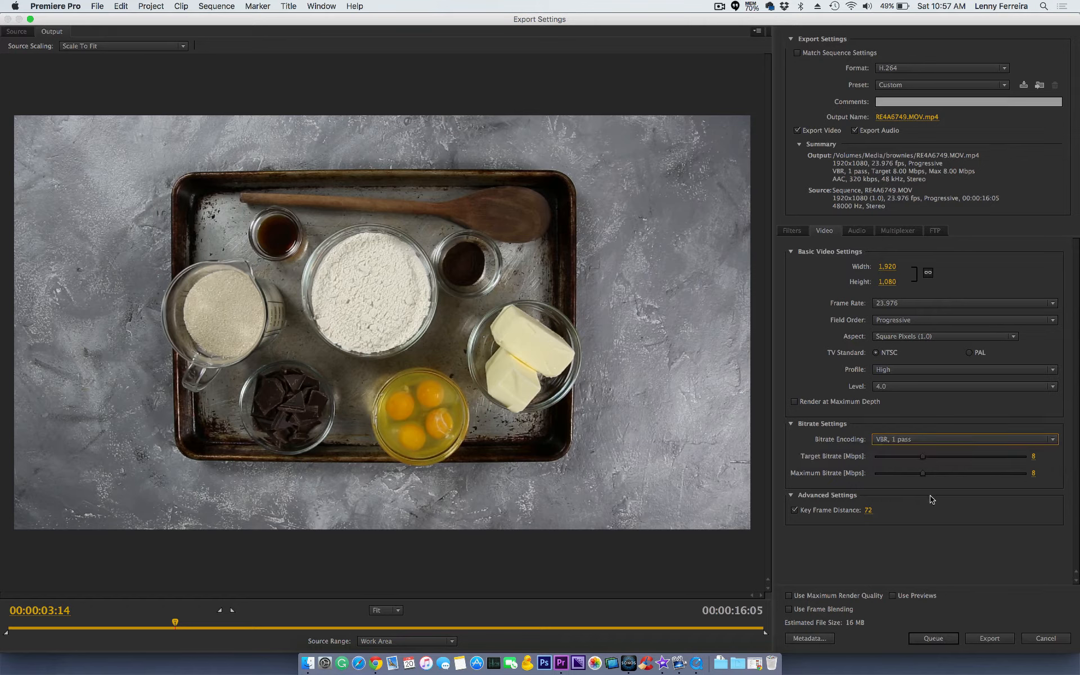
click(896, 439)
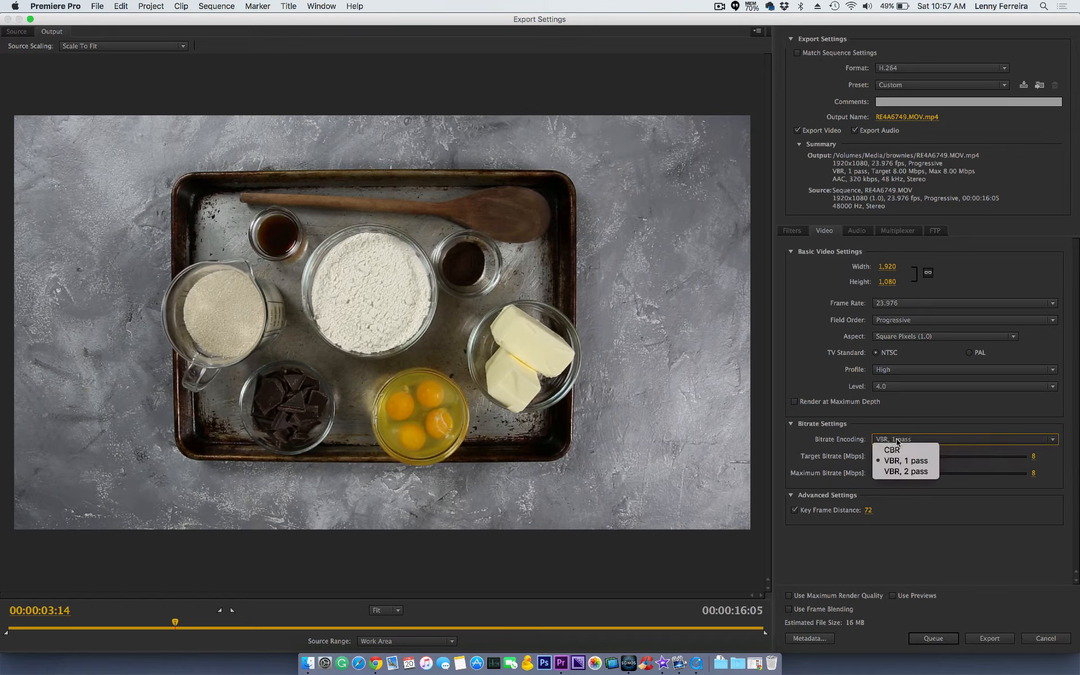
click(892, 471)
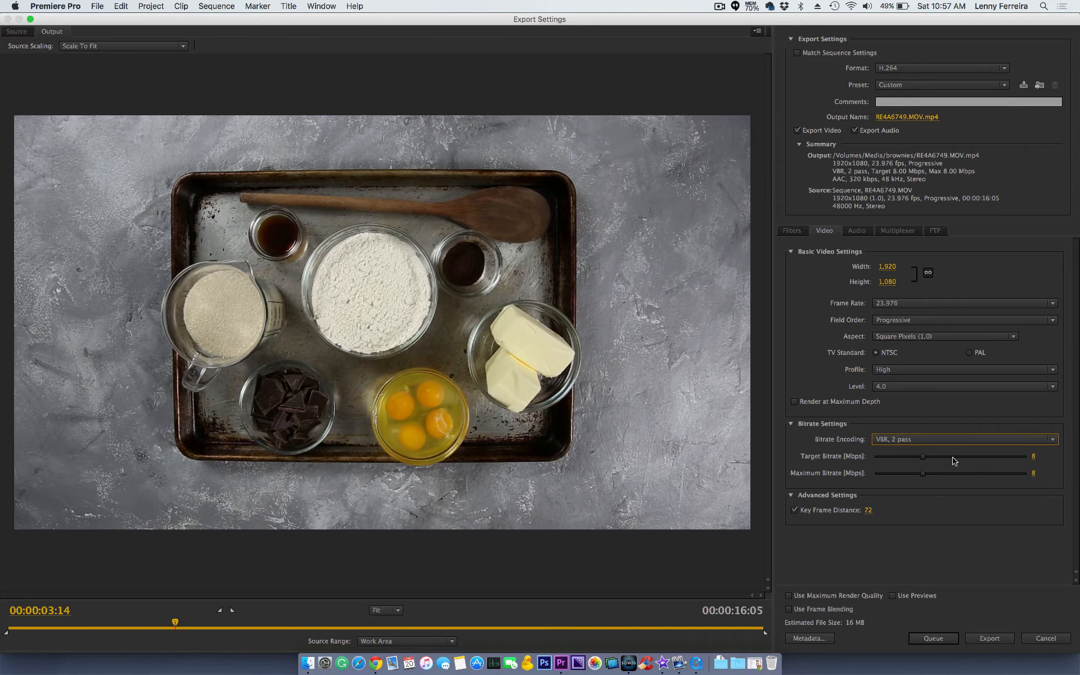
Try several lower and higher target bitrates for the video, ending at about 1.99 Mbps
click(1033, 458)
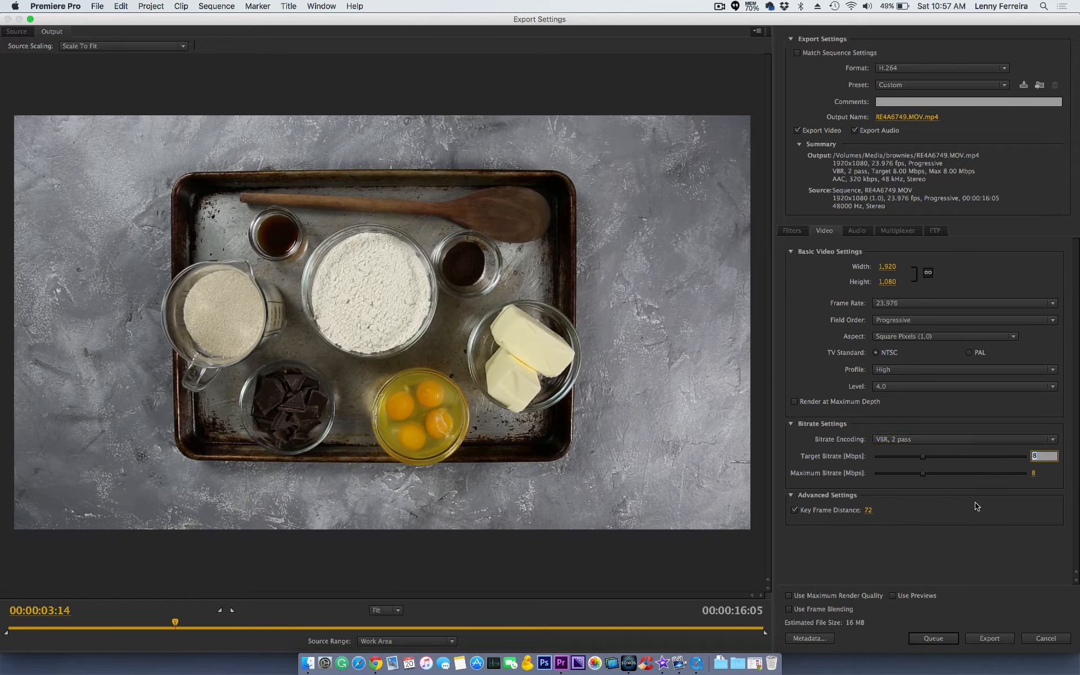
drag(924, 461, 857, 460)
drag(875, 459, 880, 461)
drag(880, 460, 926, 459)
drag(925, 458, 900, 463)
drag(898, 460, 886, 461)
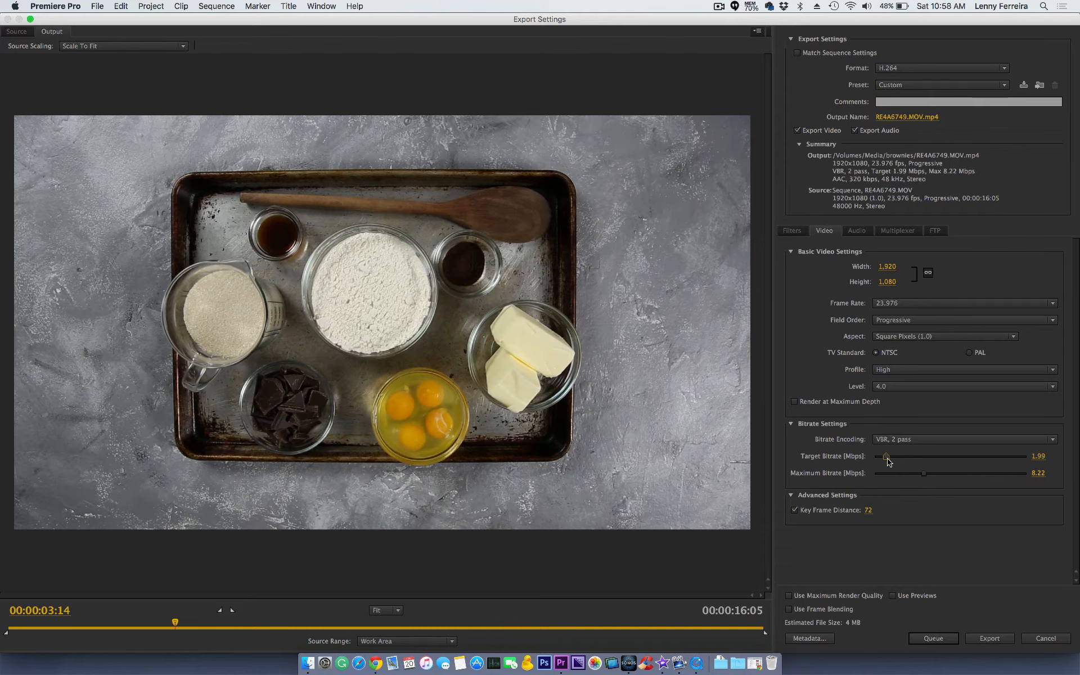
Set the video's target bitrate to 4 Mbps and its maximum bitrate to 8 Mbps
click(1038, 458)
text(4)
click(1038, 474)
text(6)
key(BackSpace)
text(8)
key(Return)
Lower the video's maximum bitrate to 4 Mbps
click(1033, 474)
text(4)
key(Return)
Review the available frame rates and reselect VBR, 2 pass as the bitrate encoding
click(887, 306)
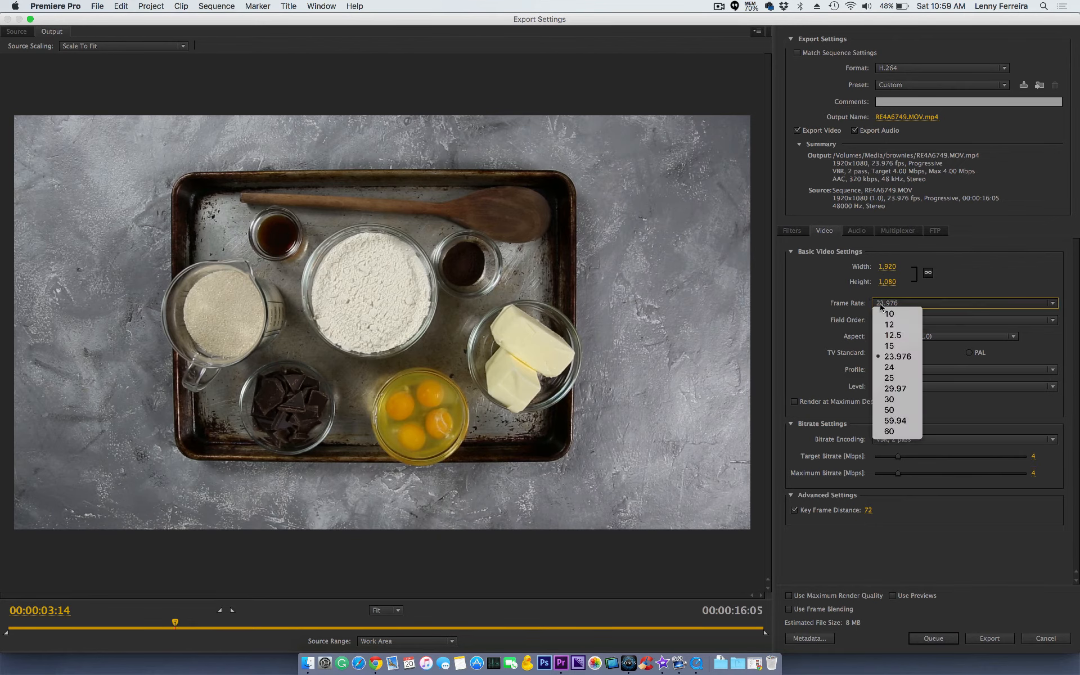
click(839, 311)
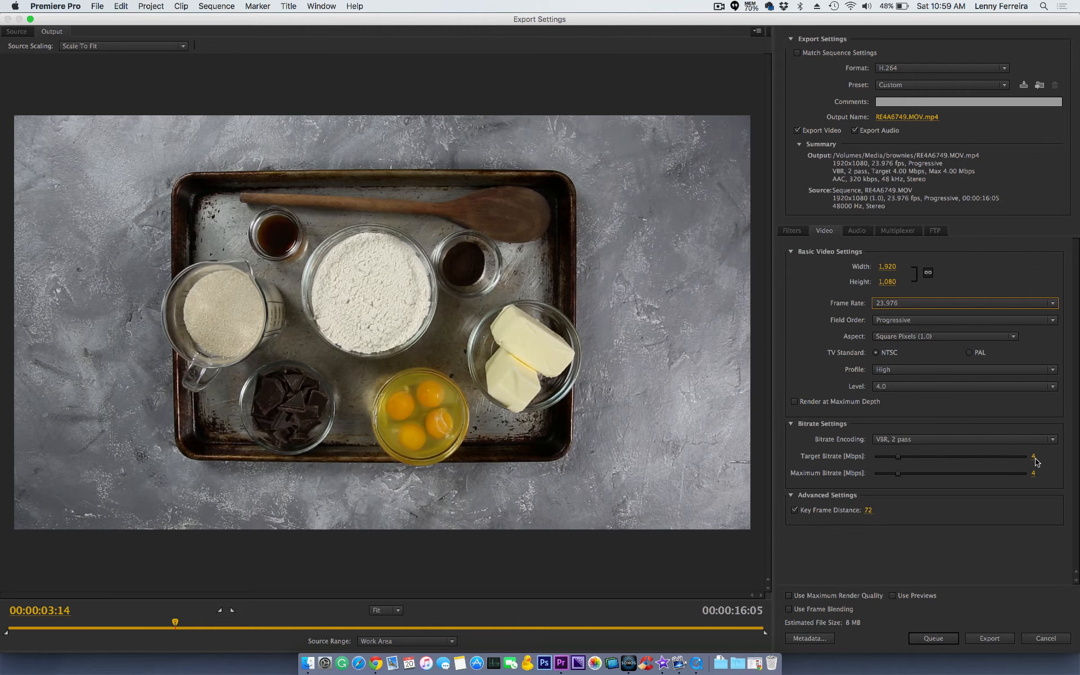
click(1026, 441)
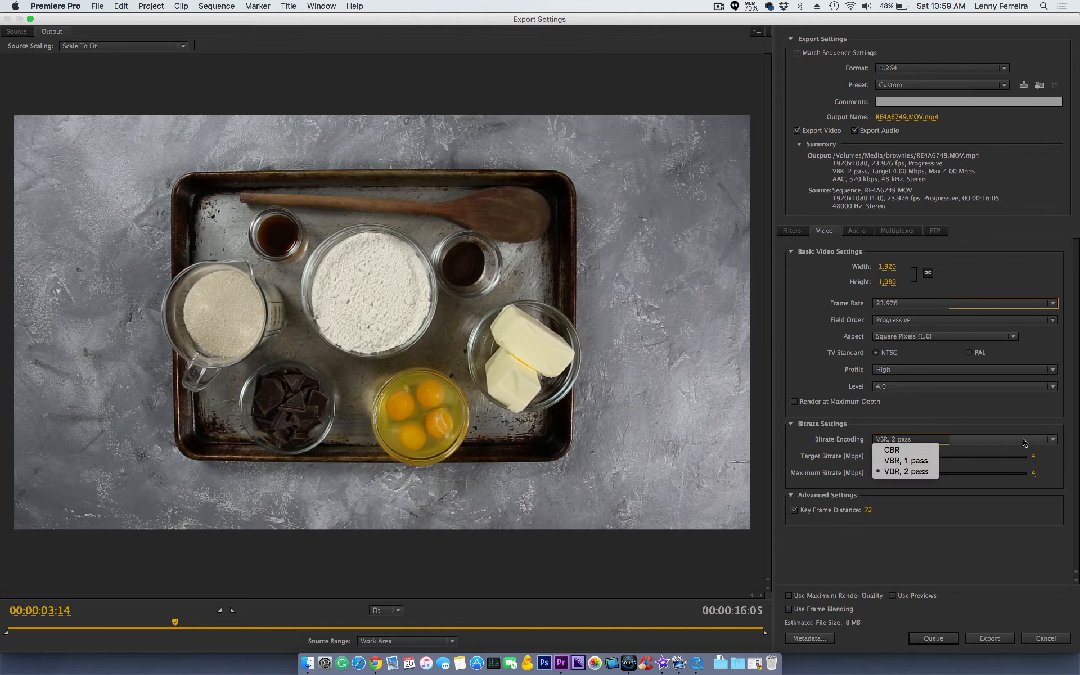
click(902, 472)
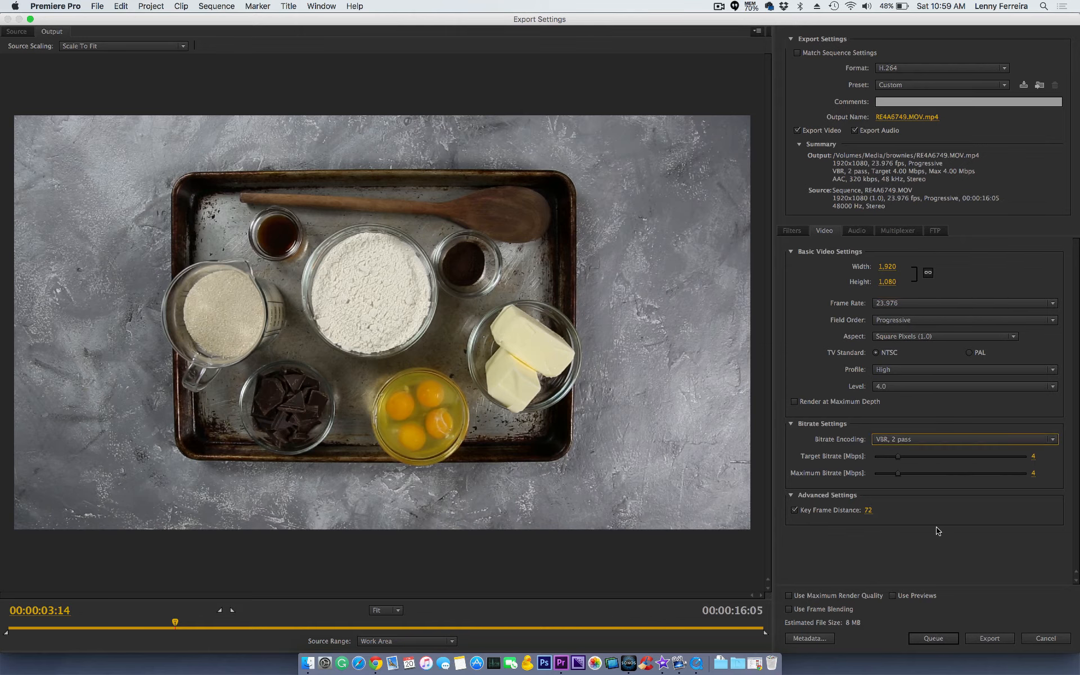
In the audio export settings, try a bitrate of 96 kbps and settle on 128 kbps
click(856, 234)
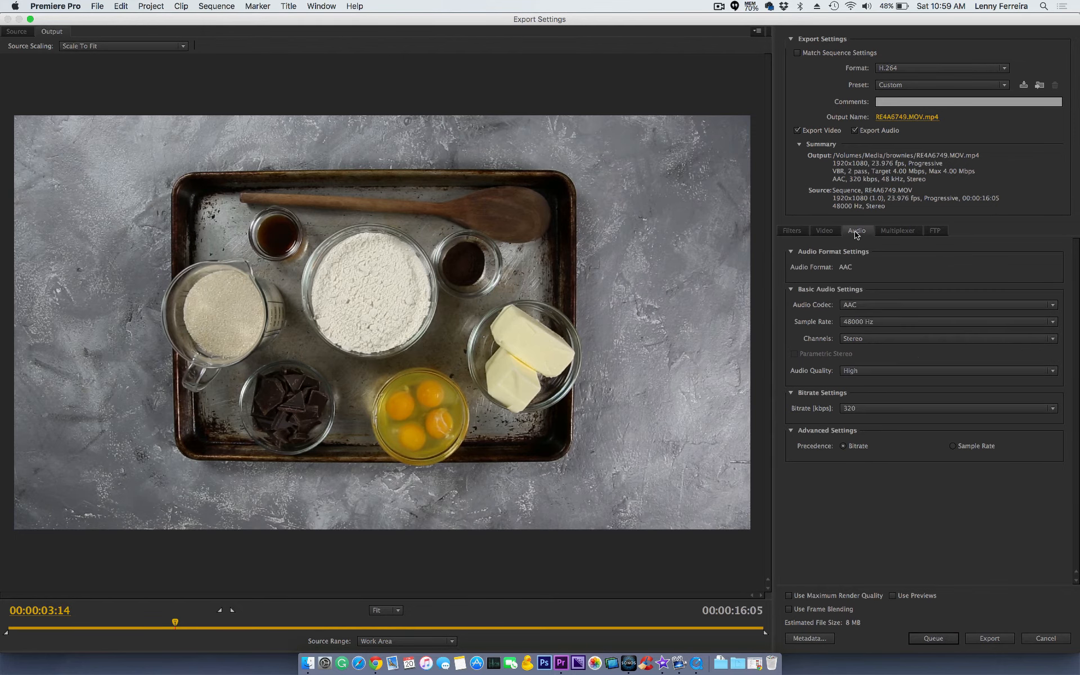
click(866, 410)
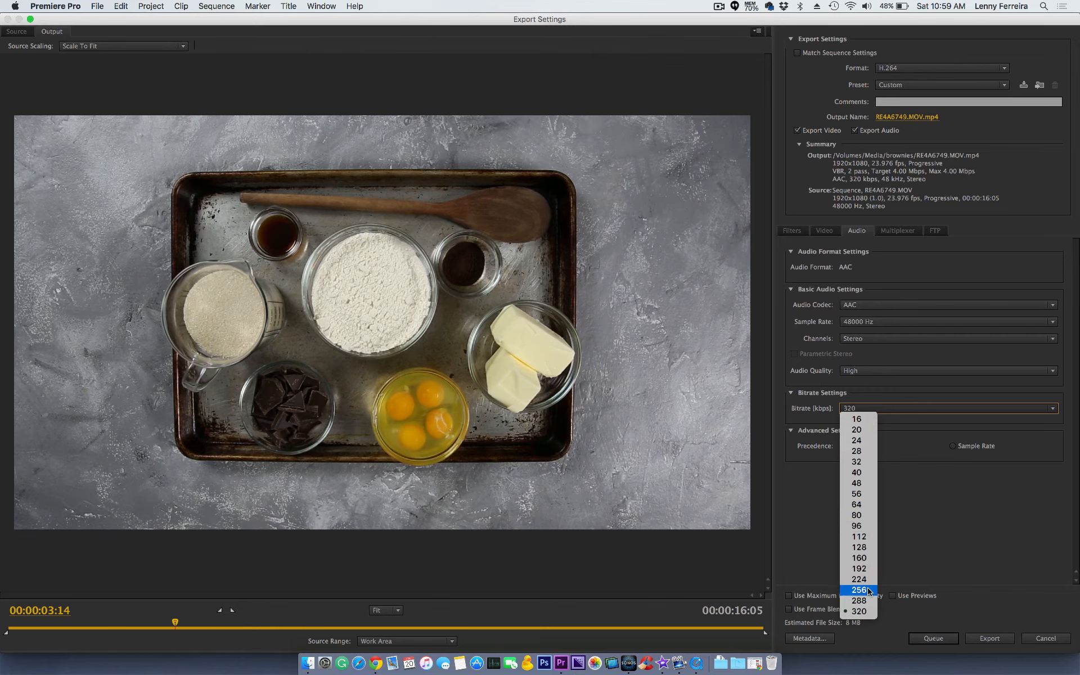
click(869, 548)
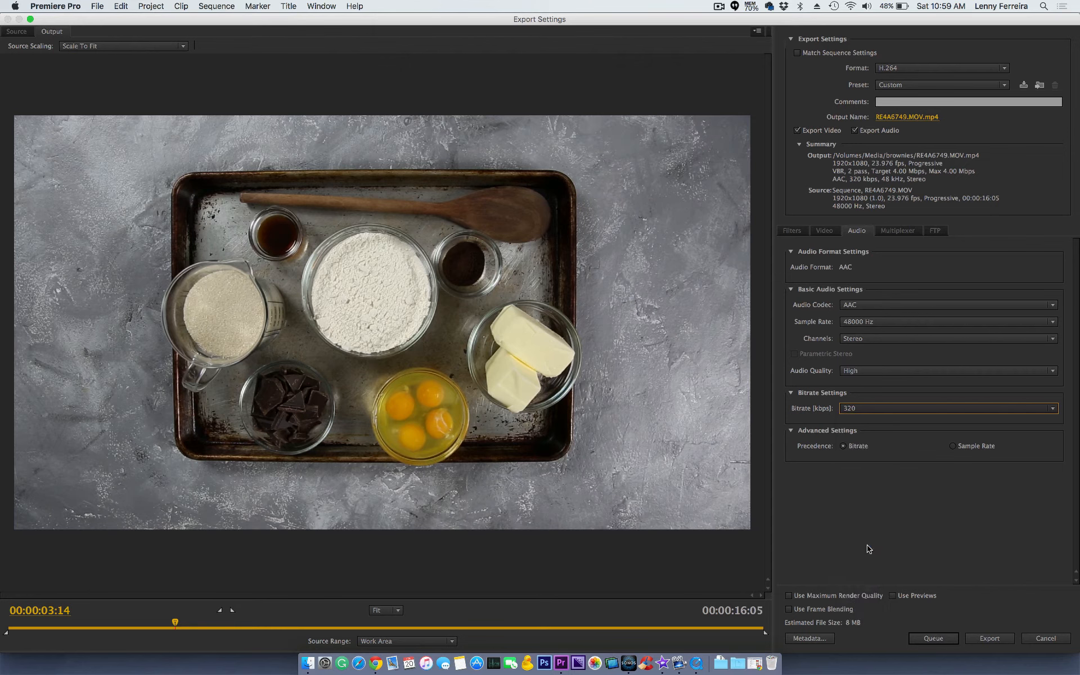
click(874, 417)
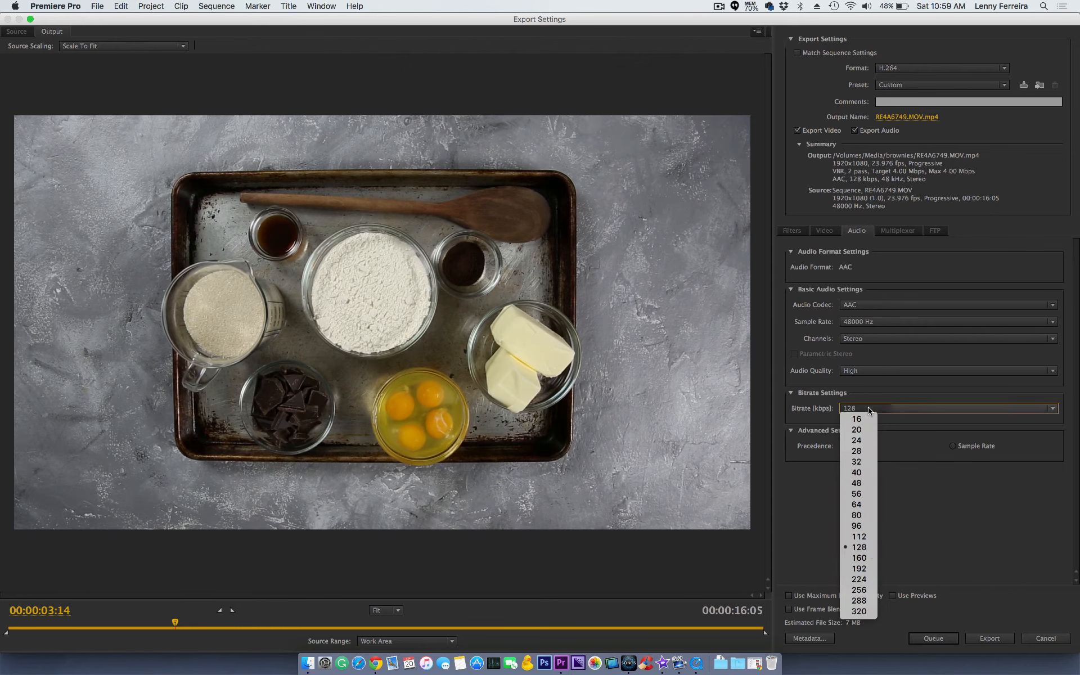
click(860, 526)
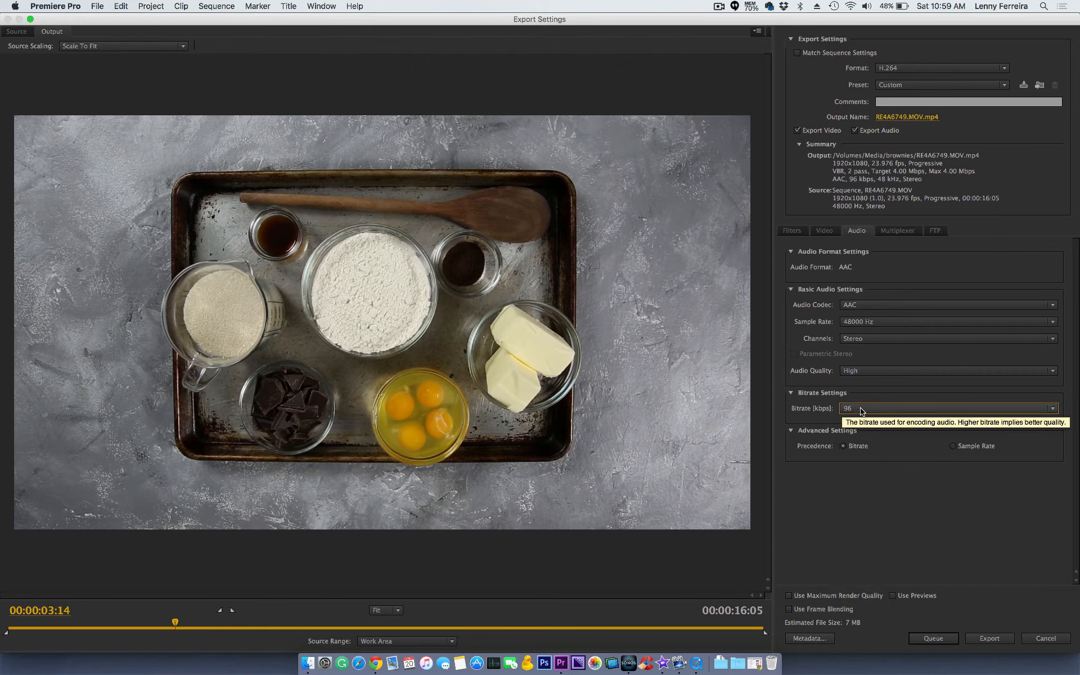
click(860, 408)
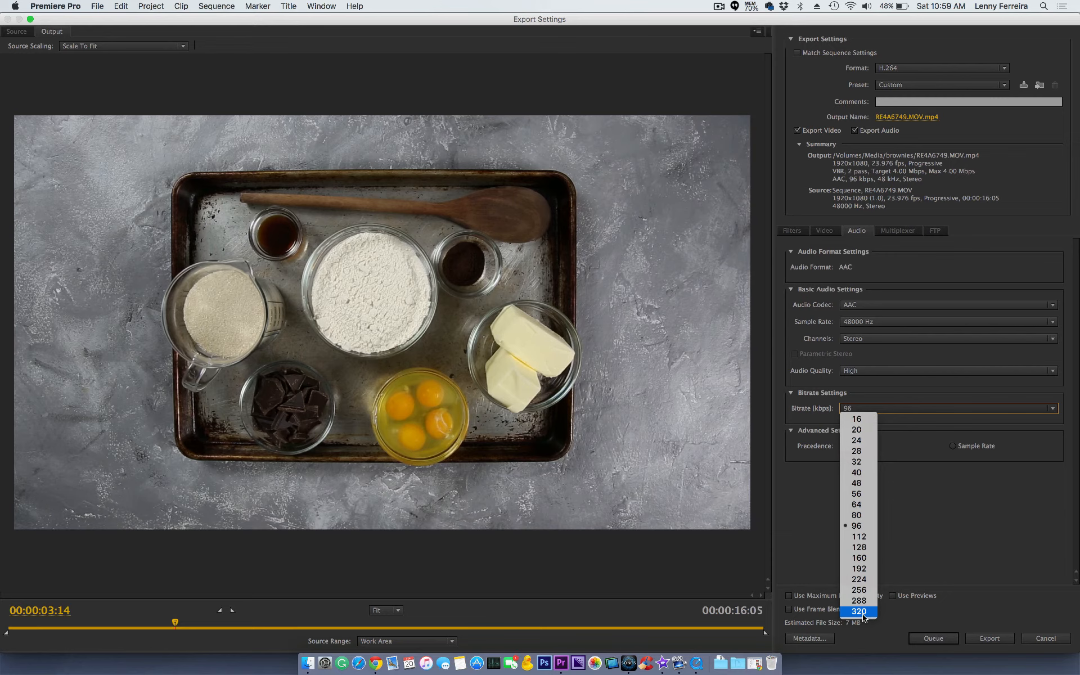
click(859, 547)
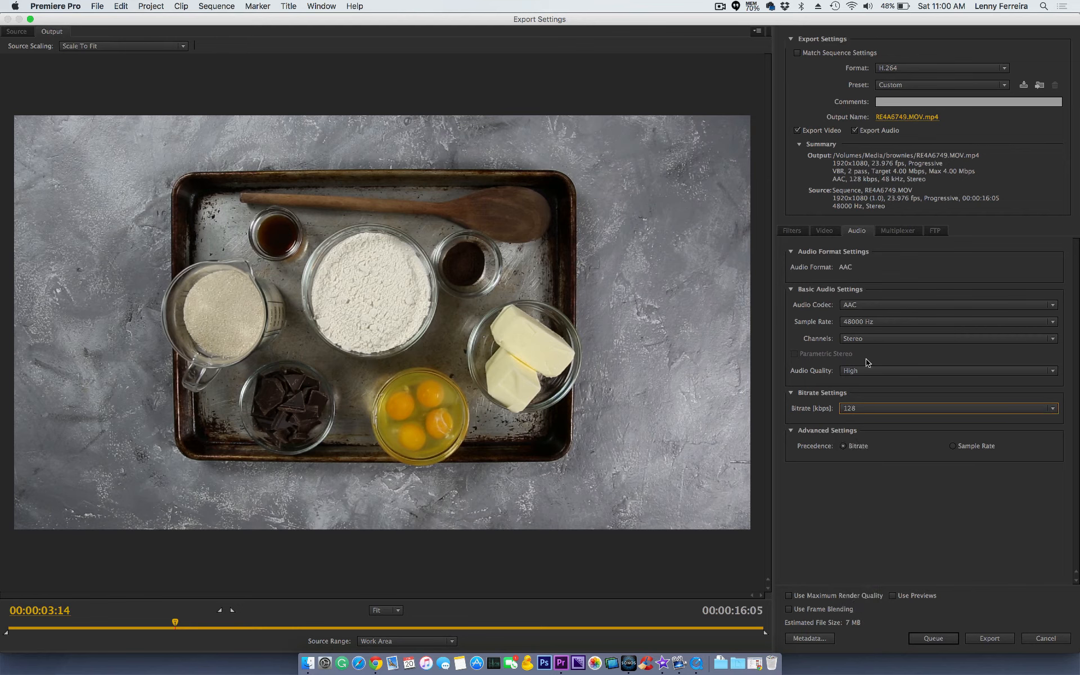
Try Mono for the audio channels and switch them back to Stereo
click(863, 339)
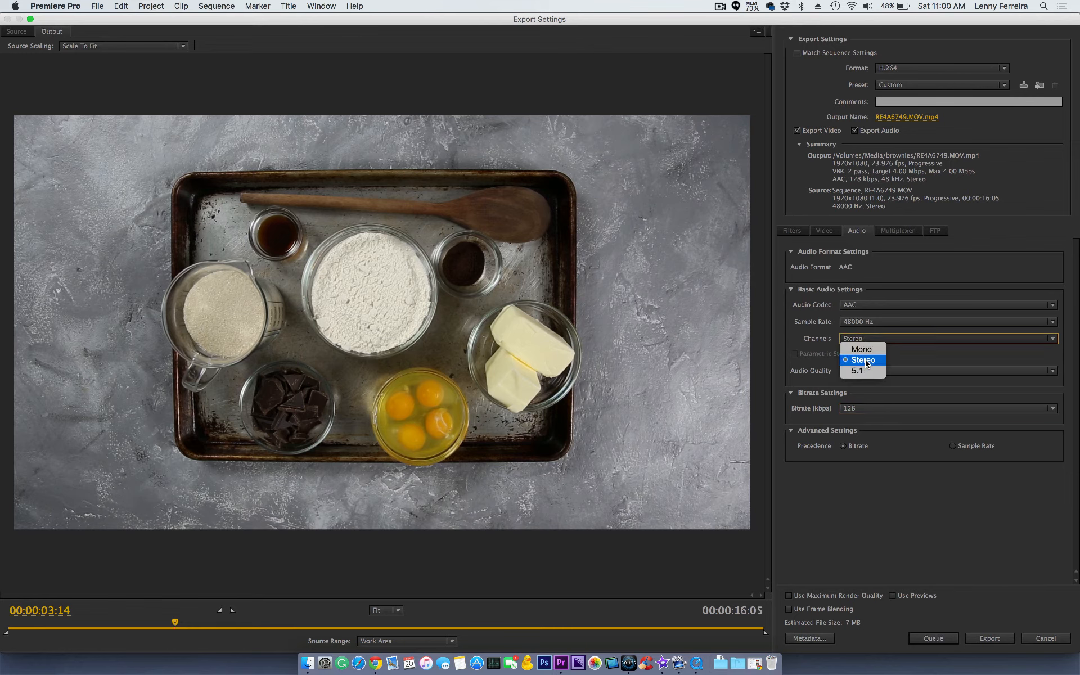
click(866, 349)
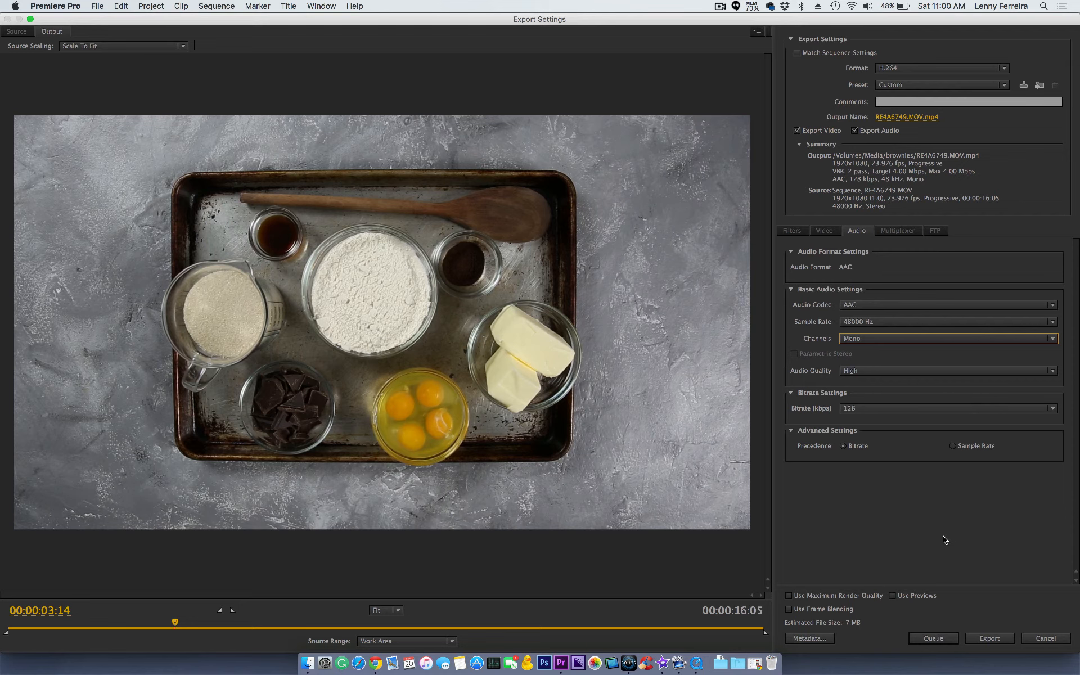
click(880, 339)
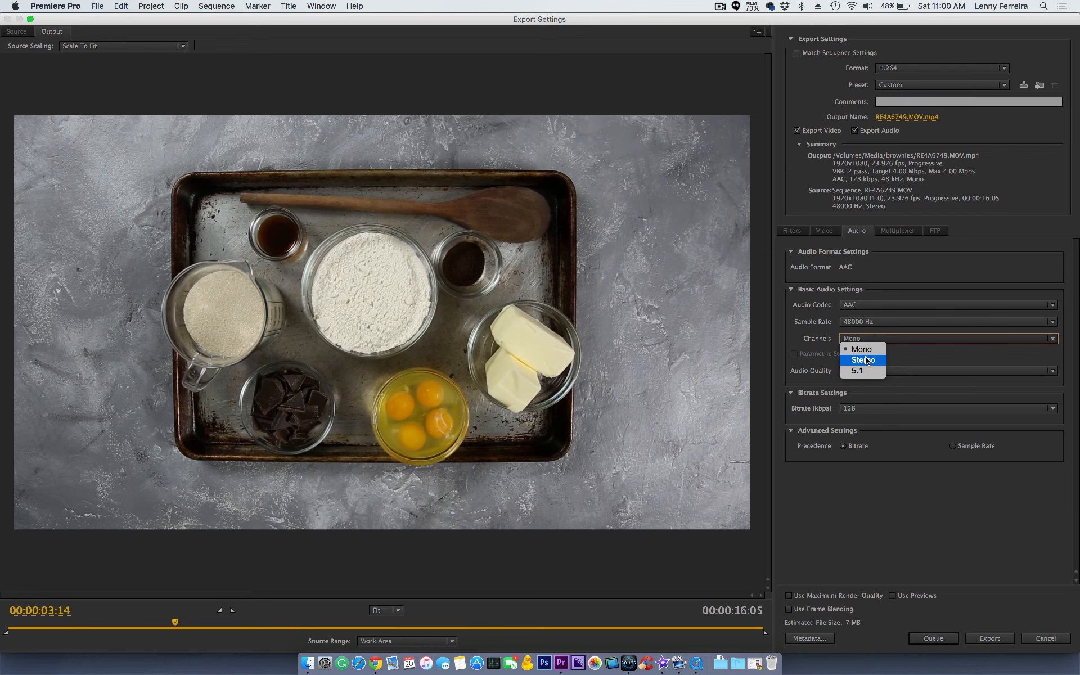
click(867, 360)
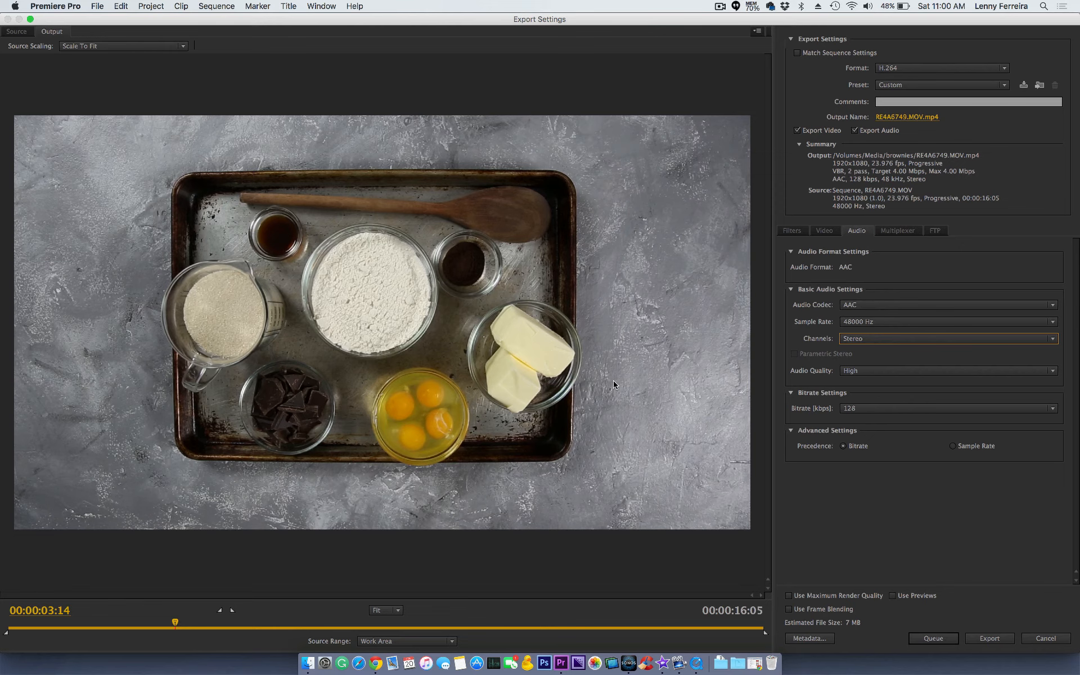
Reselect Stereo as the audio channel setting and start exporting the RE4A6749.MOV sequence
click(854, 340)
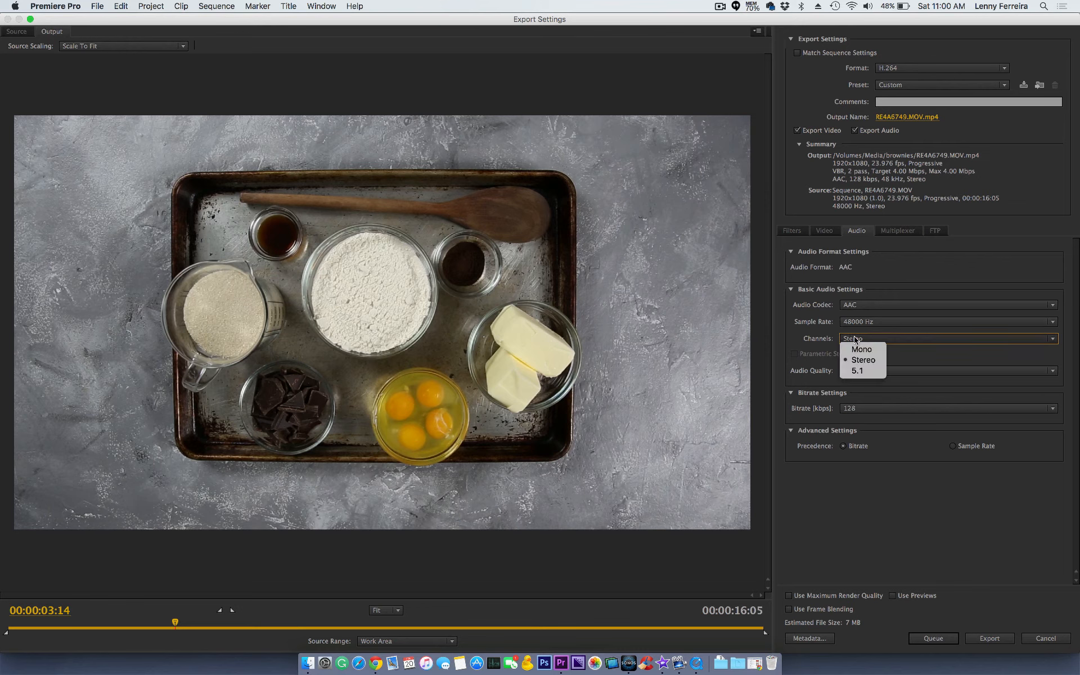
click(863, 360)
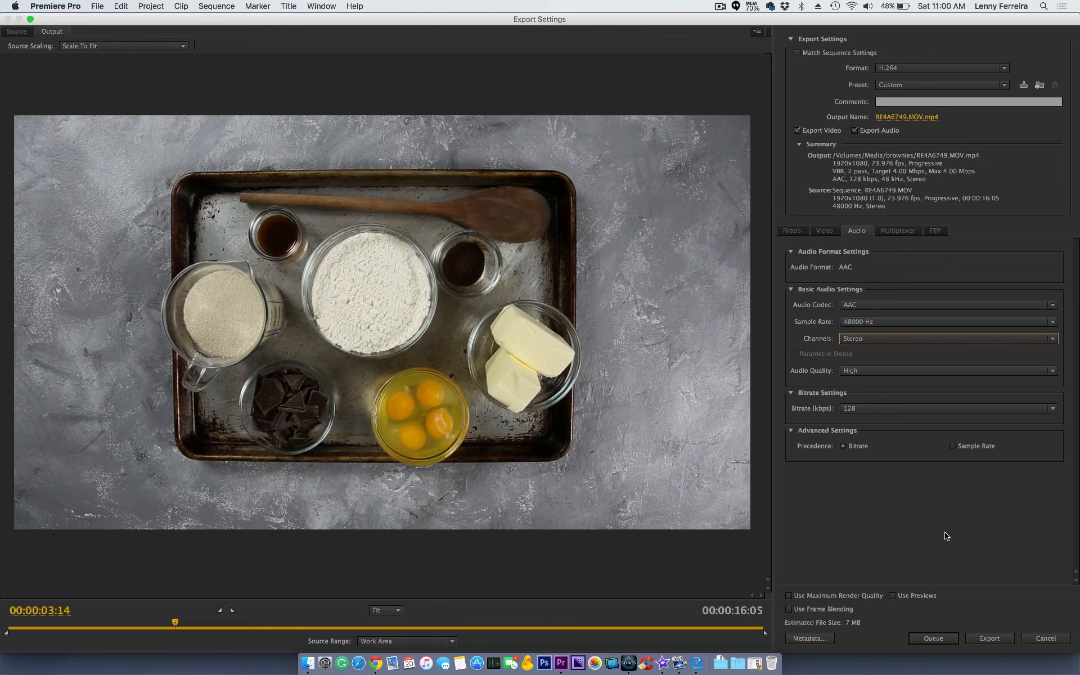
click(989, 638)
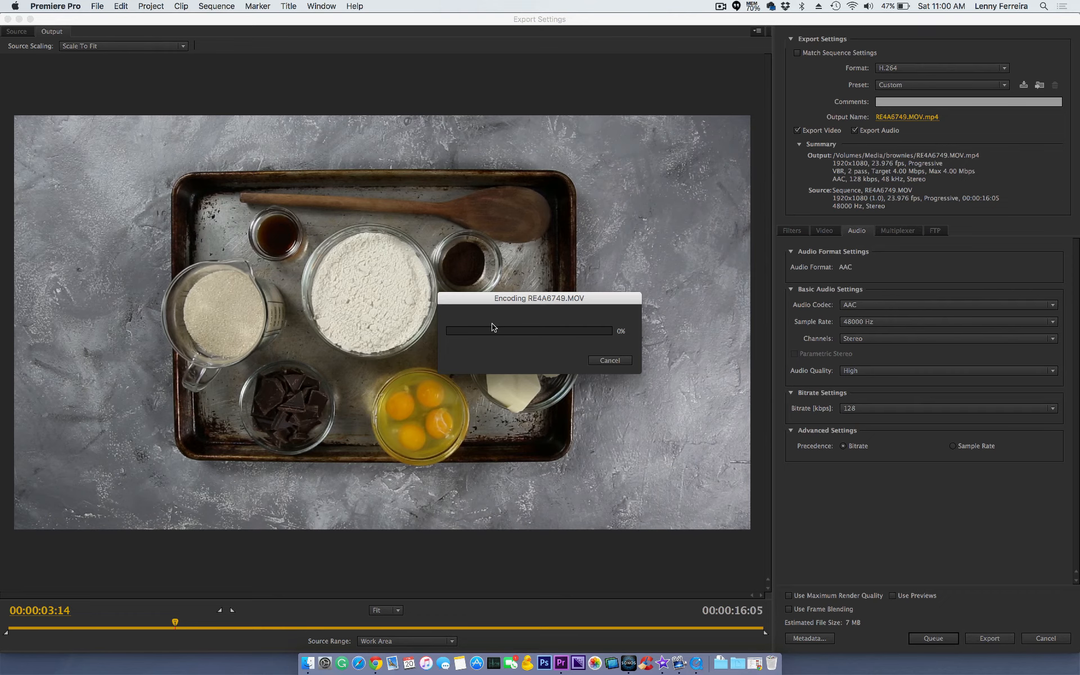
Switch to the Finder desktop, move taco2.mp4 below ig.mp4, and open it in QuickTime Player 7
key(ctrl+Left)
key(ctrl+Left)
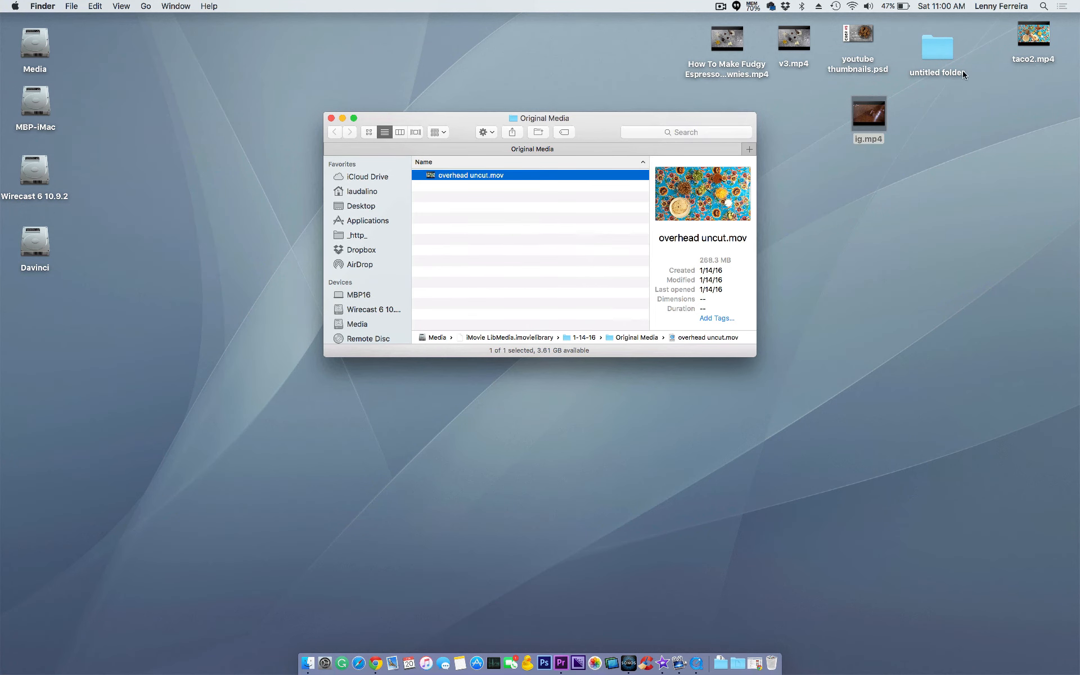
drag(1033, 35, 855, 268)
double_click(857, 268)
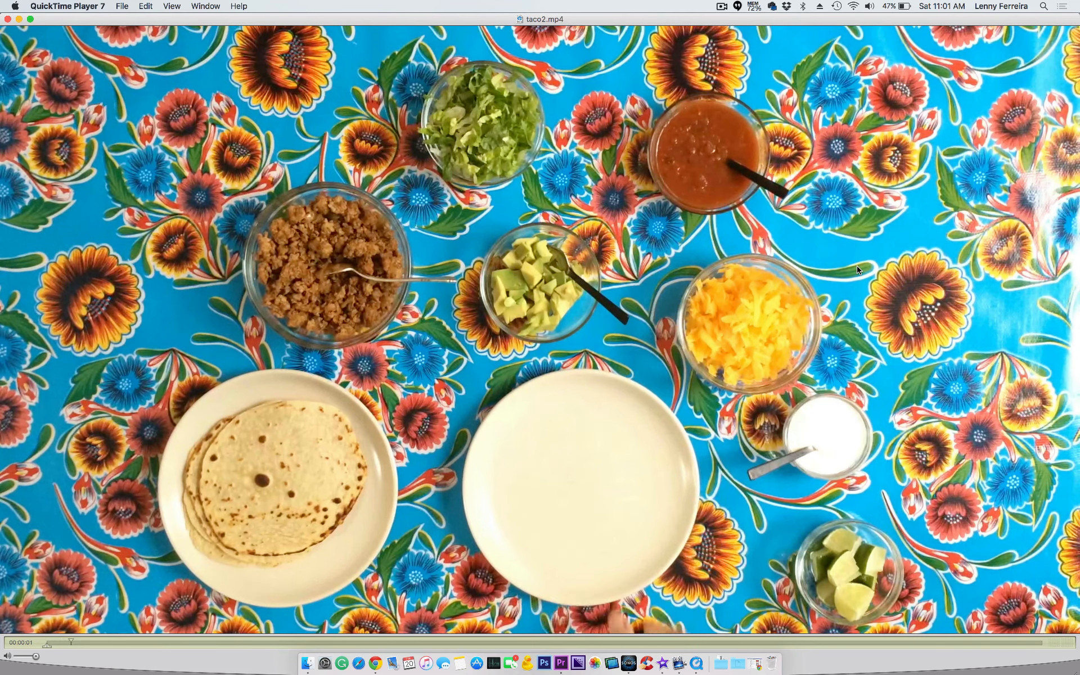
Show the movie inspector for taco2.mp4 to examine its data rate during playback, and close the movie window
click(206, 6)
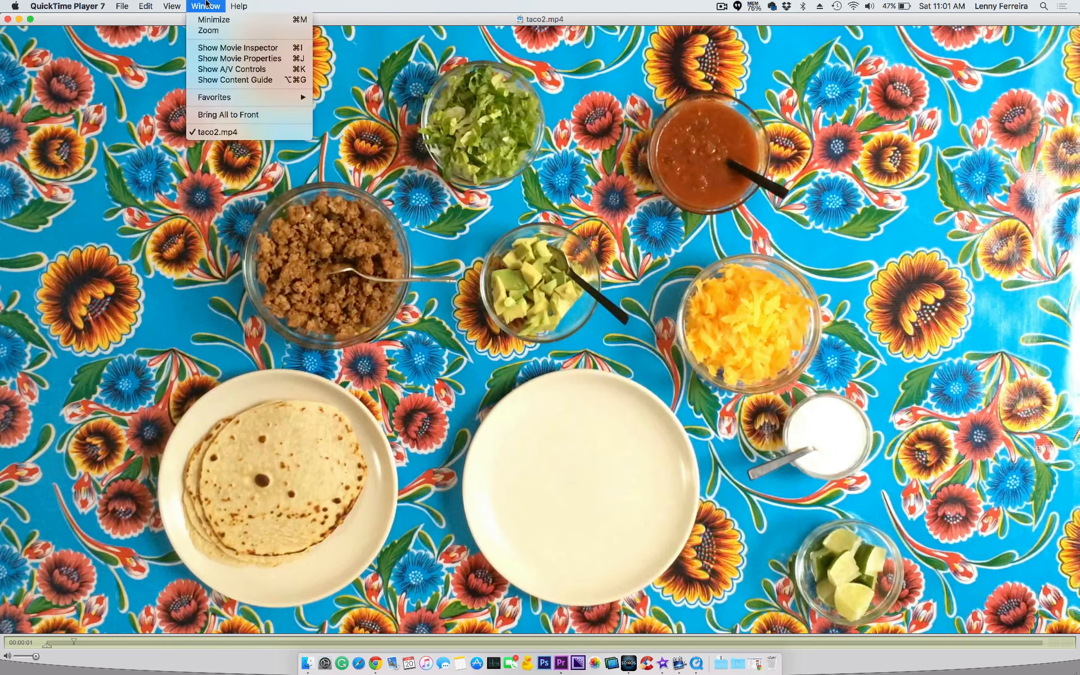
click(220, 49)
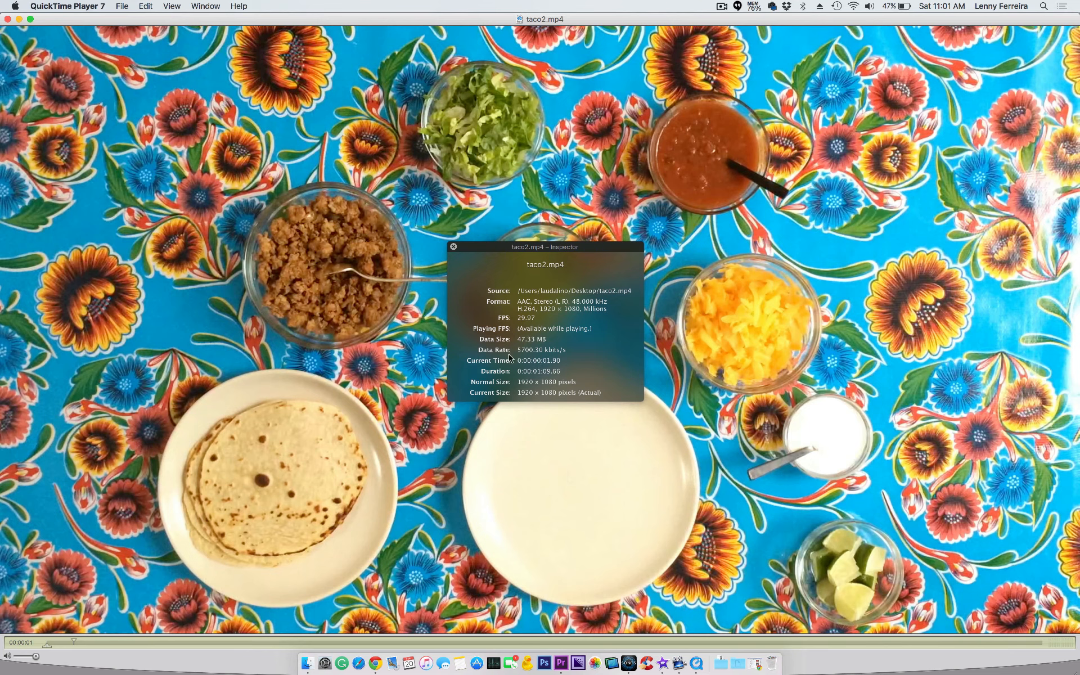
key(space)
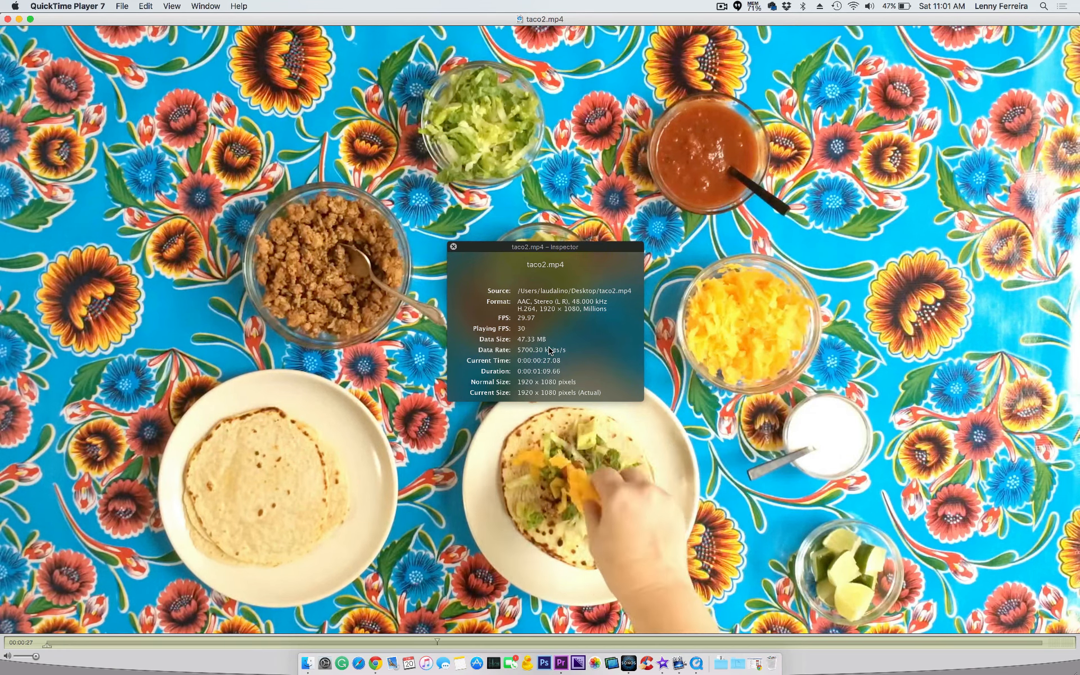
click(8, 20)
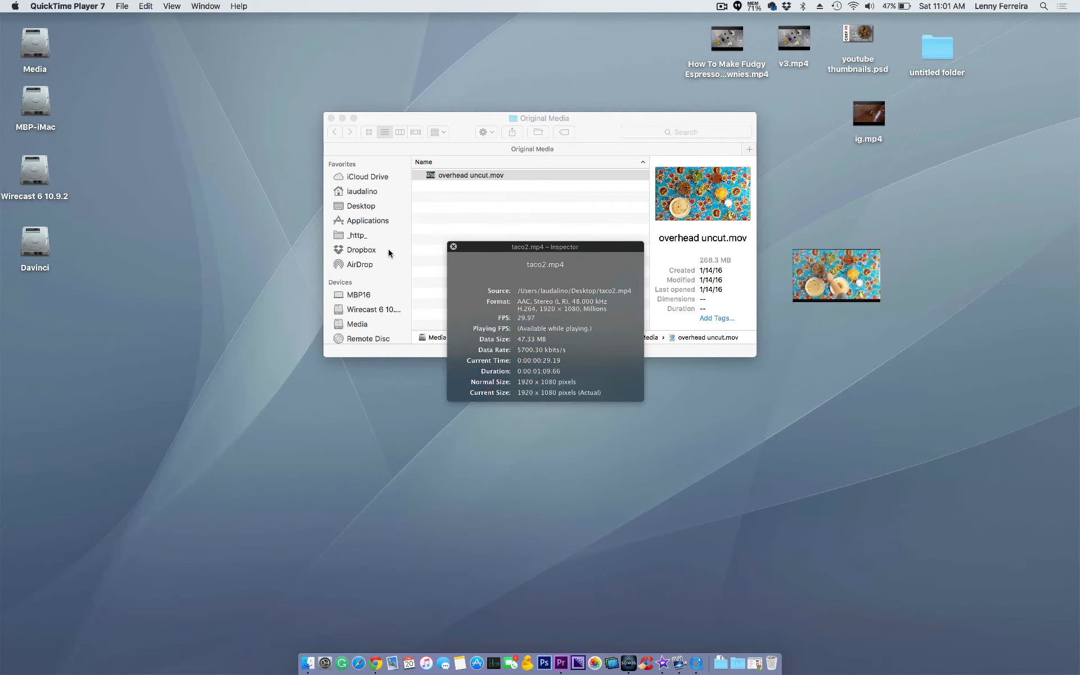
key(ctrl+Right)
key(ctrl+Right)
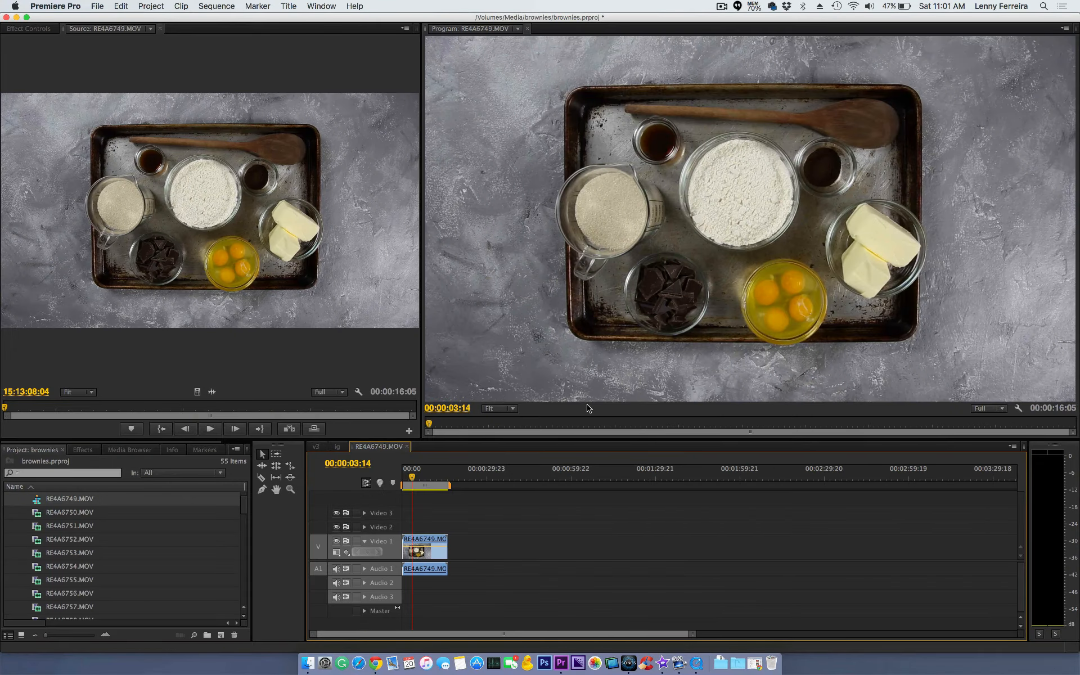
key(ctrl+Left)
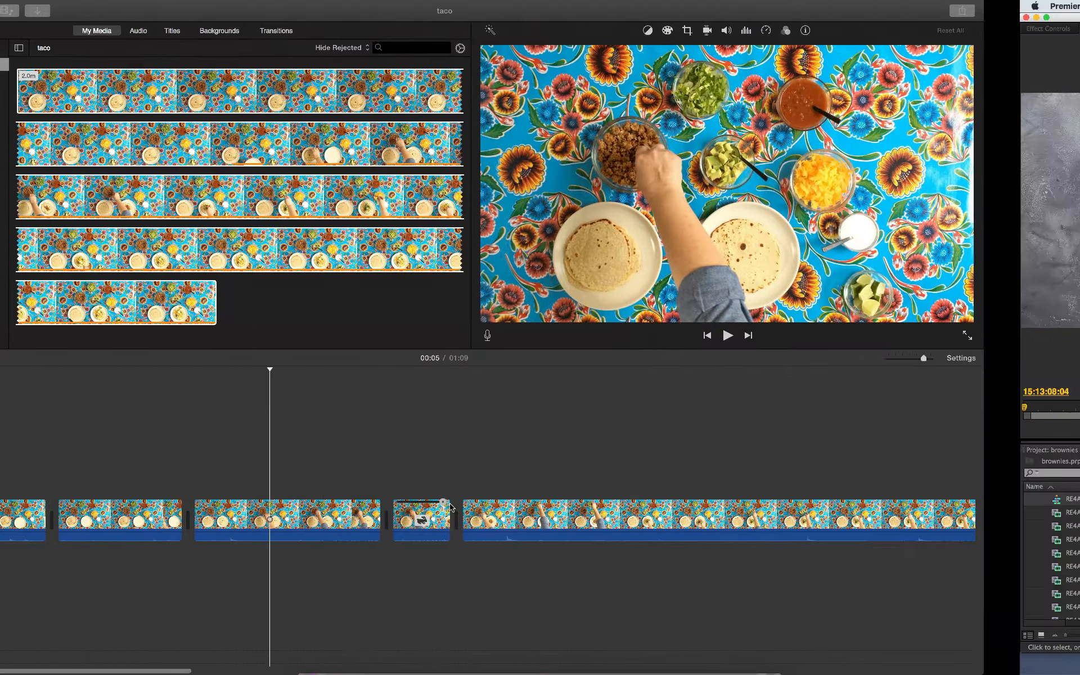
key(ctrl+Left)
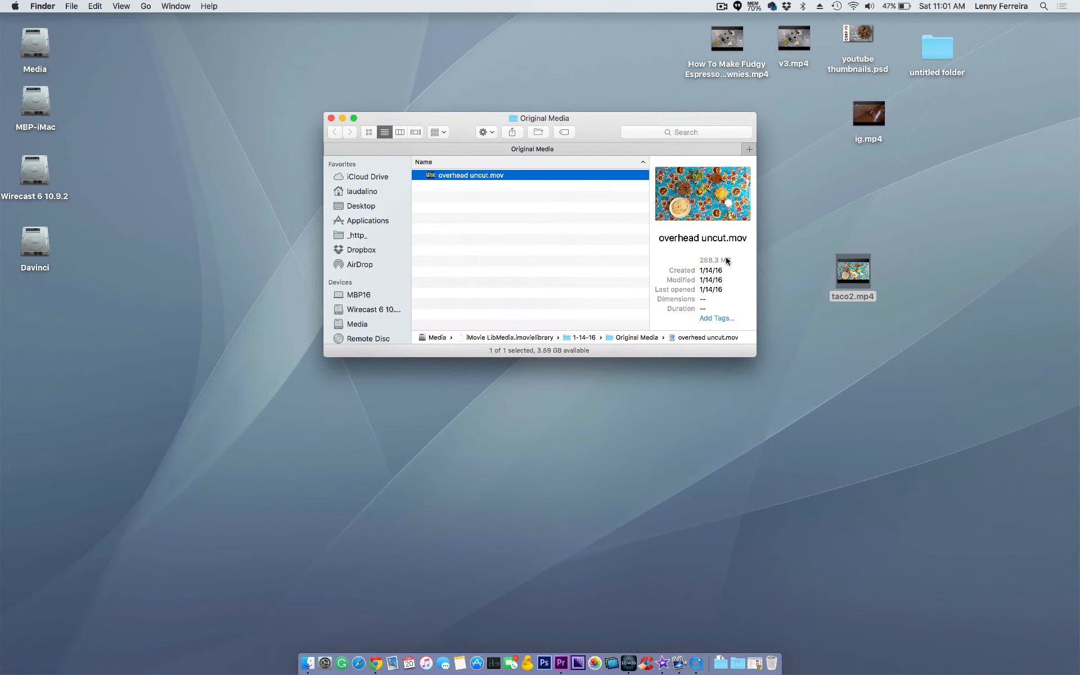
Switch to Premiere Pro, set the RE4A6749.MOV sequence's export output to RE4A6749.MOV_1.mp4 on the Desktop, and export it
key(ctrl+Right)
key(ctrl+Right)
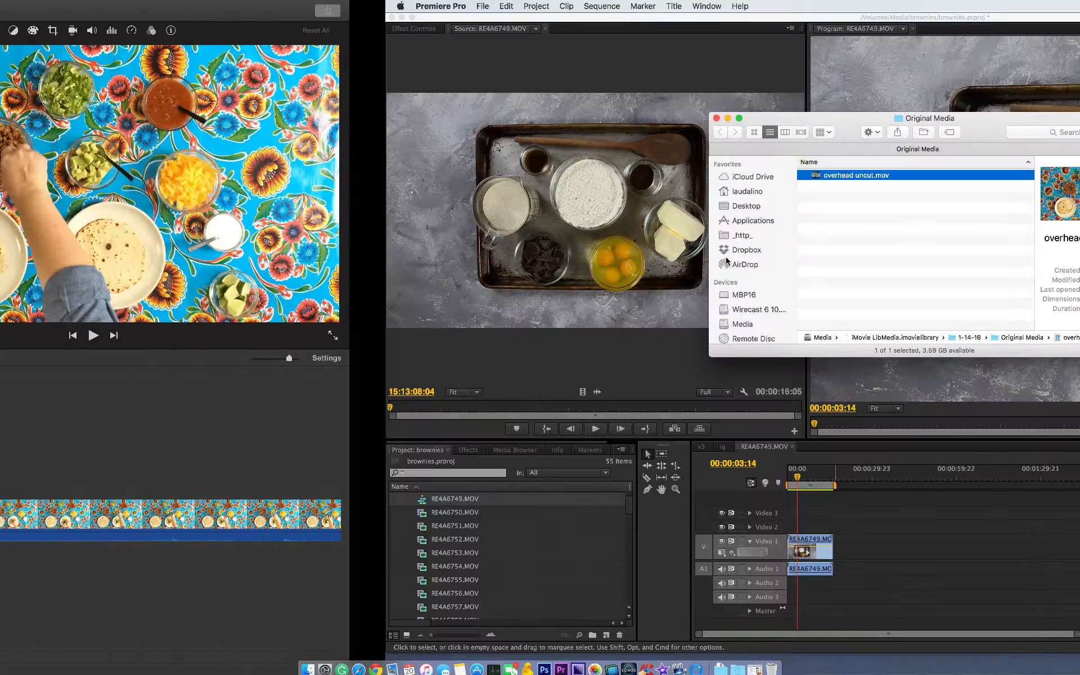
click(95, 6)
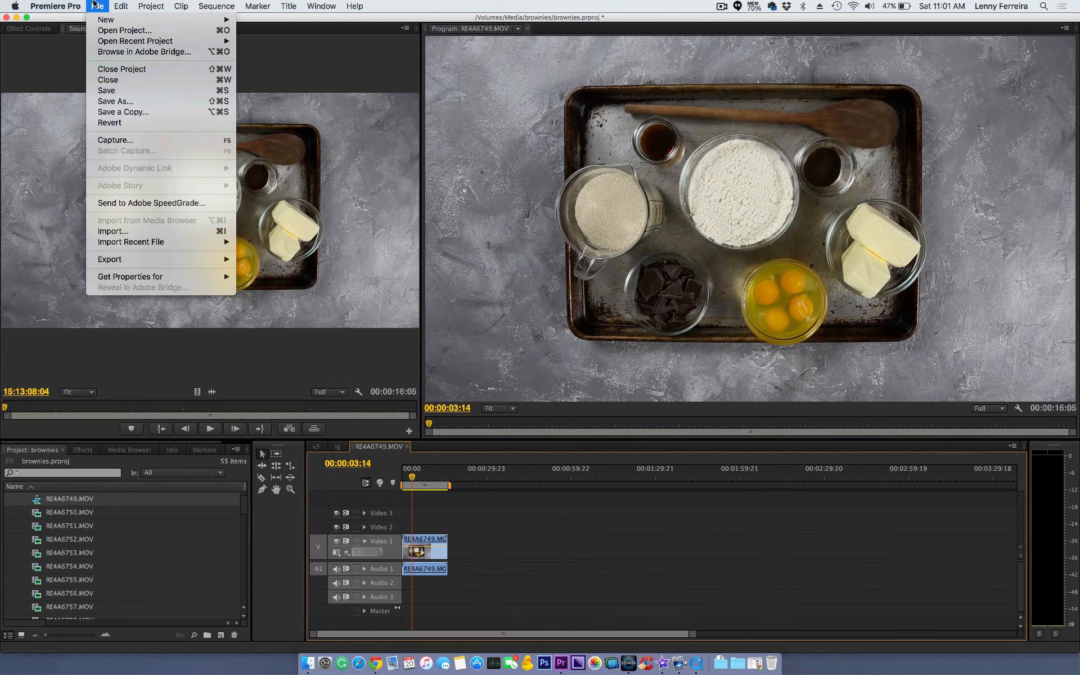
mouse_move(138, 260)
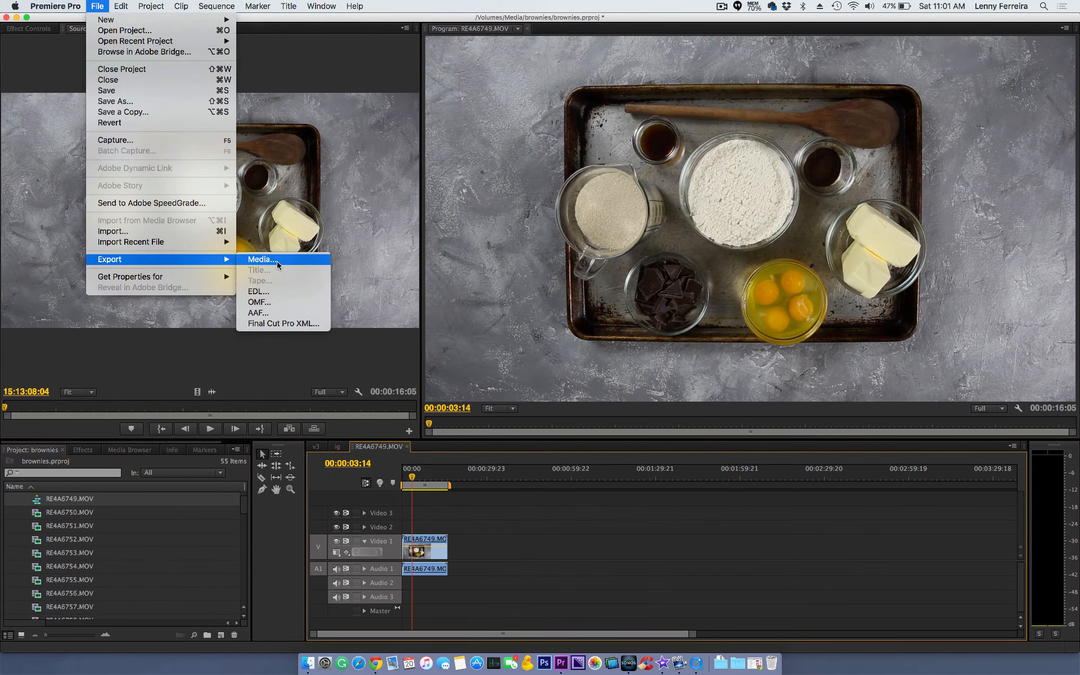
click(277, 261)
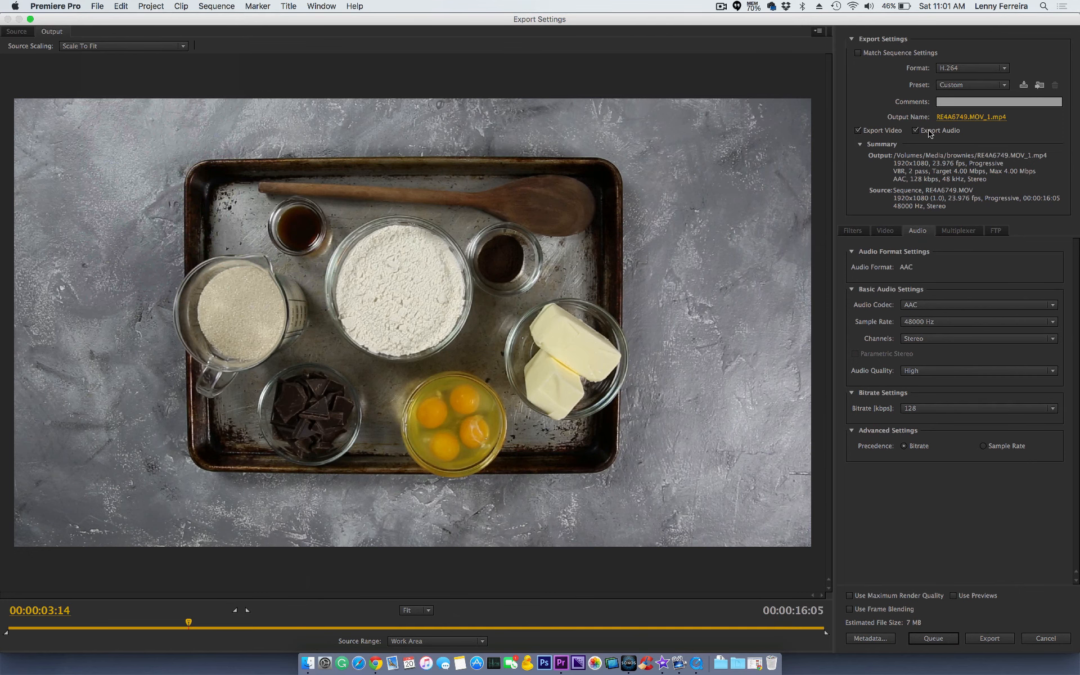
click(951, 120)
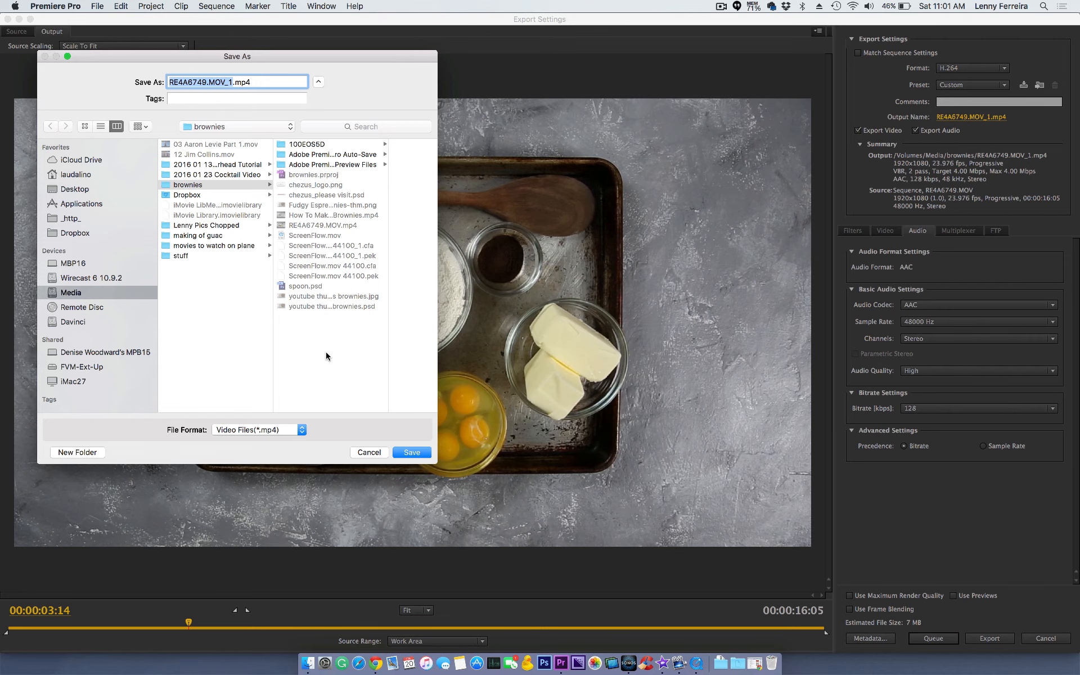
click(75, 189)
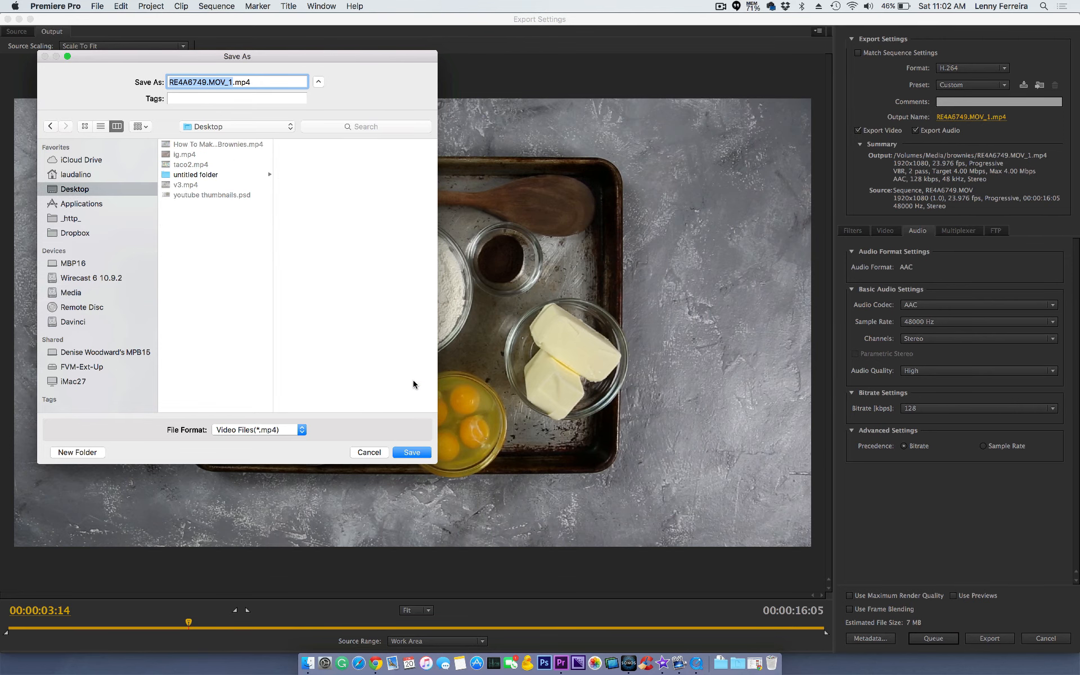
click(402, 452)
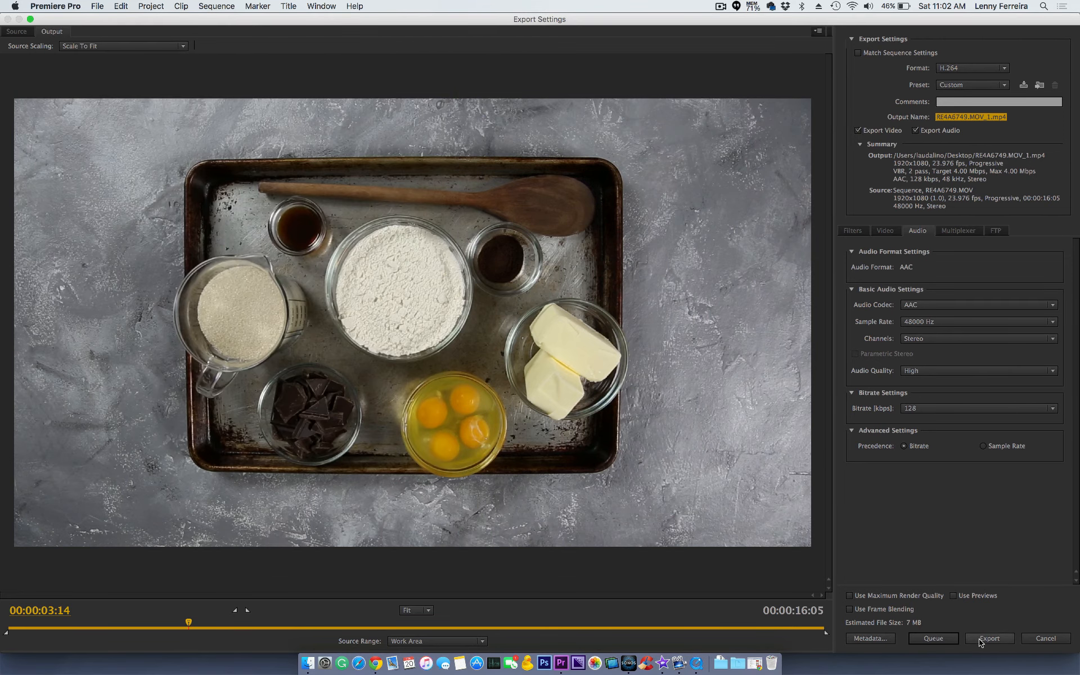
click(981, 641)
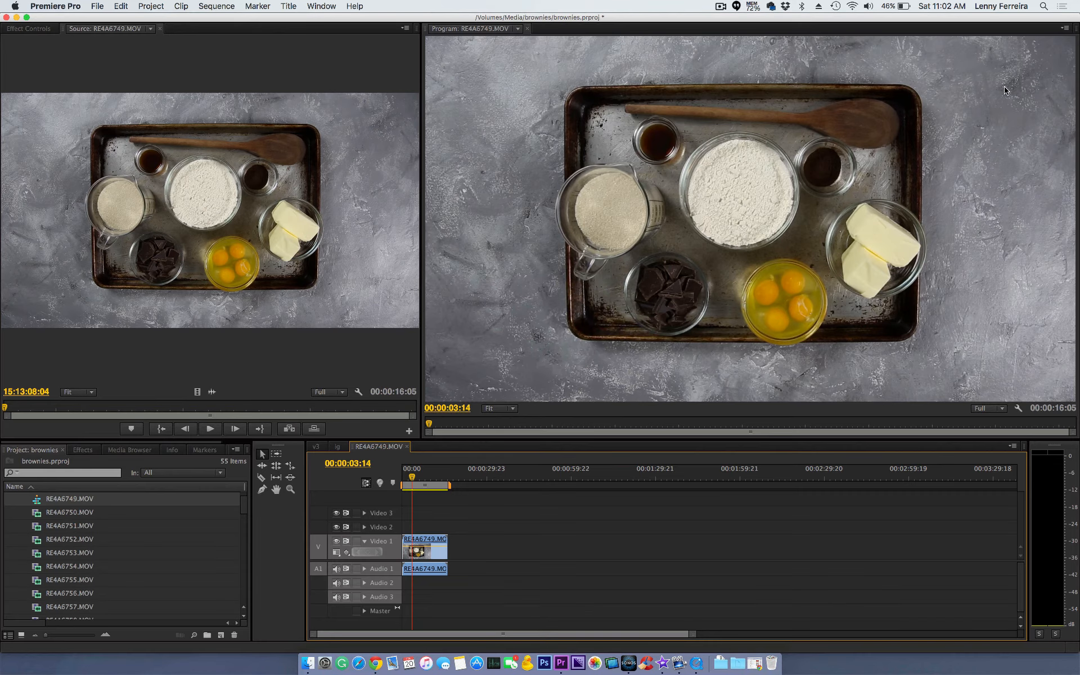
Reopen the media export settings, look through the H.264 presets down to the YouTube ones, keep Custom, and leave the export settings
click(79, 5)
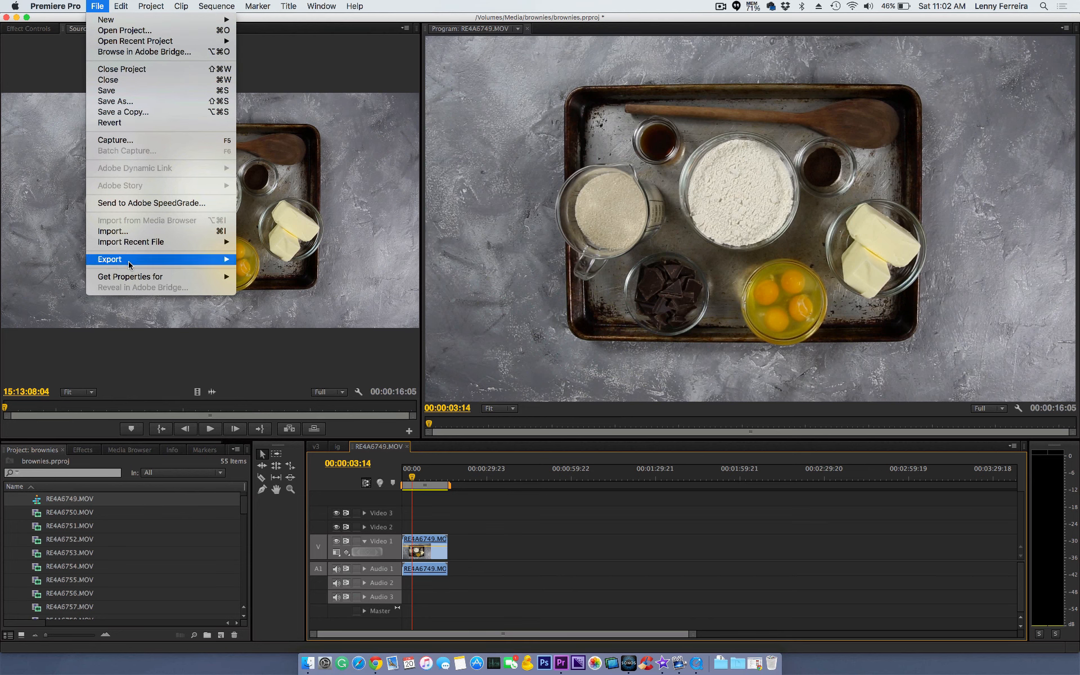
click(253, 259)
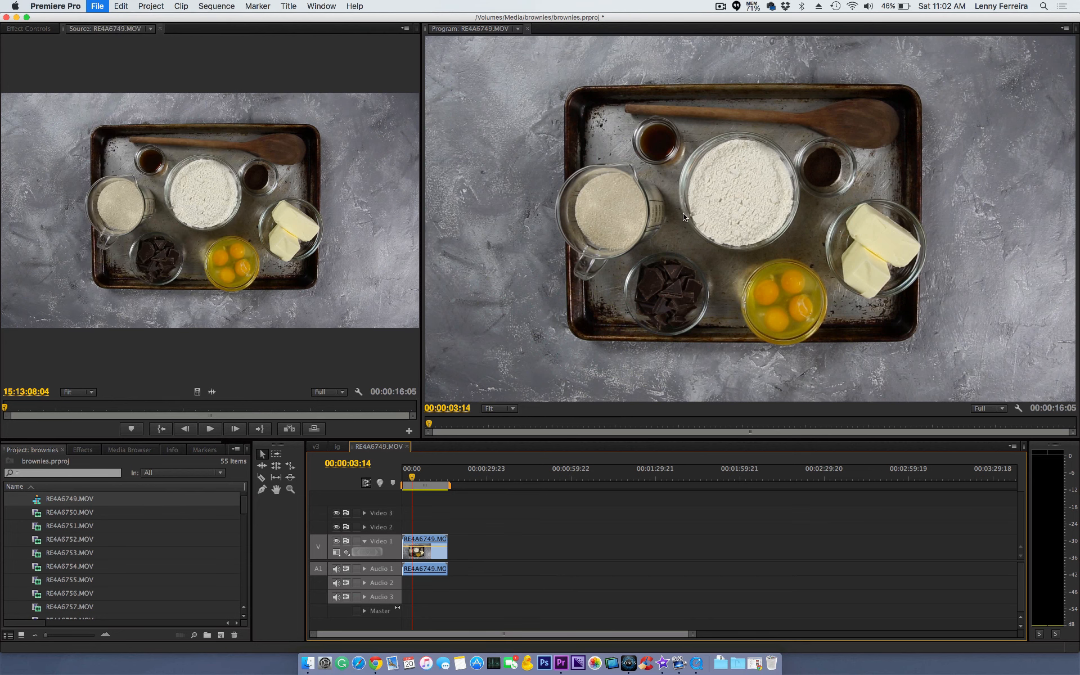
click(971, 87)
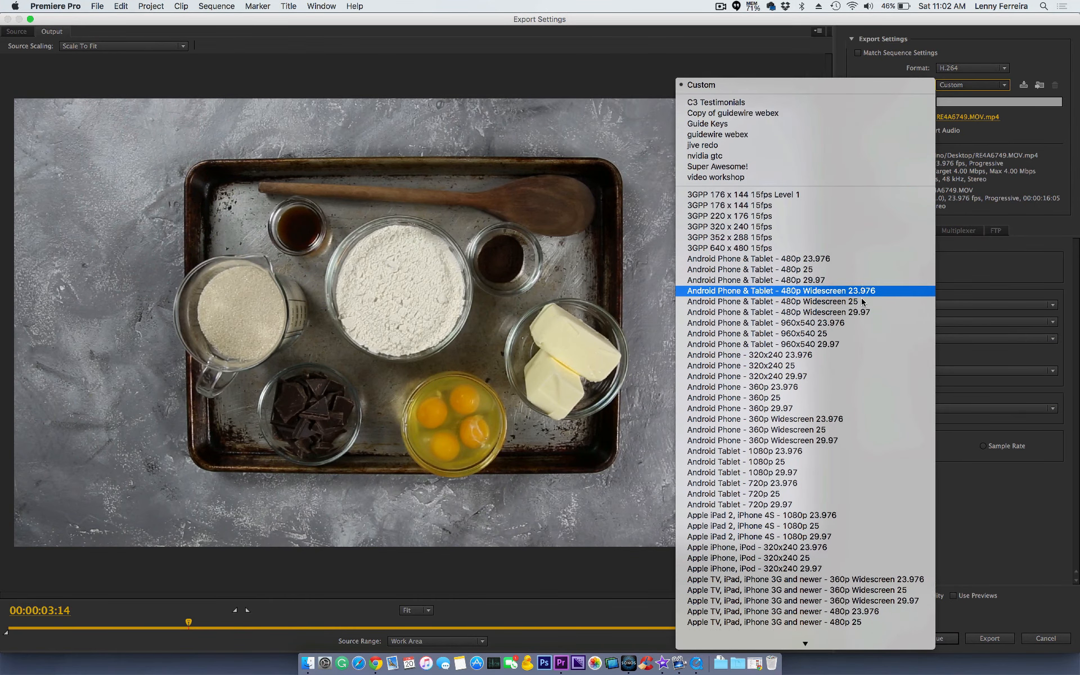
scroll(862, 304, down, 8)
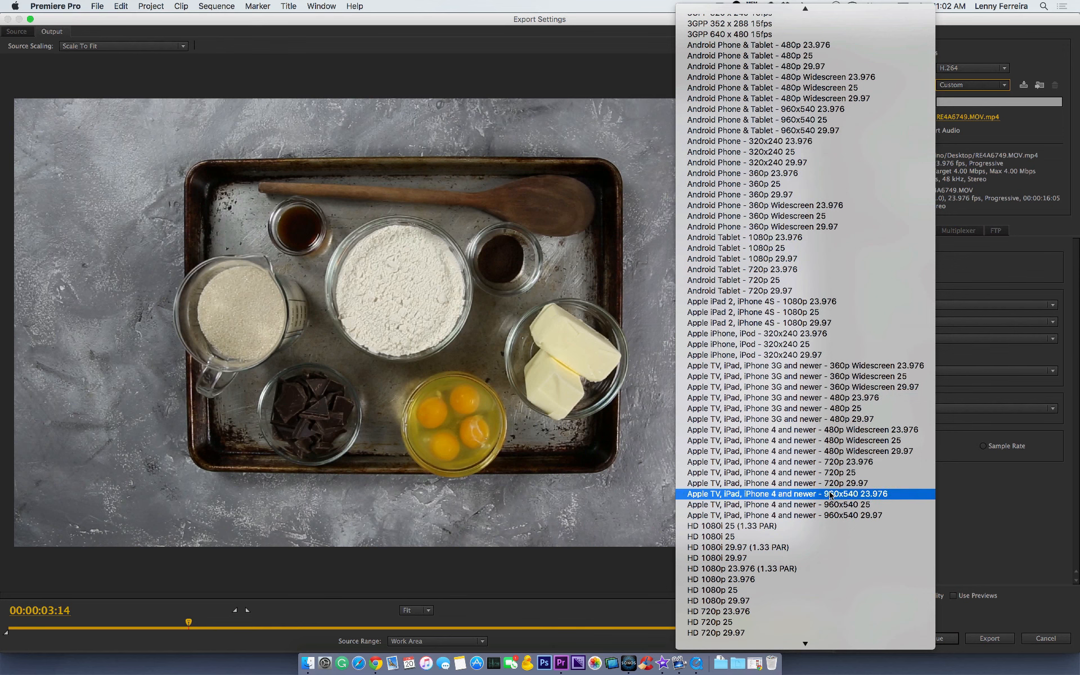
scroll(830, 495, down, 3)
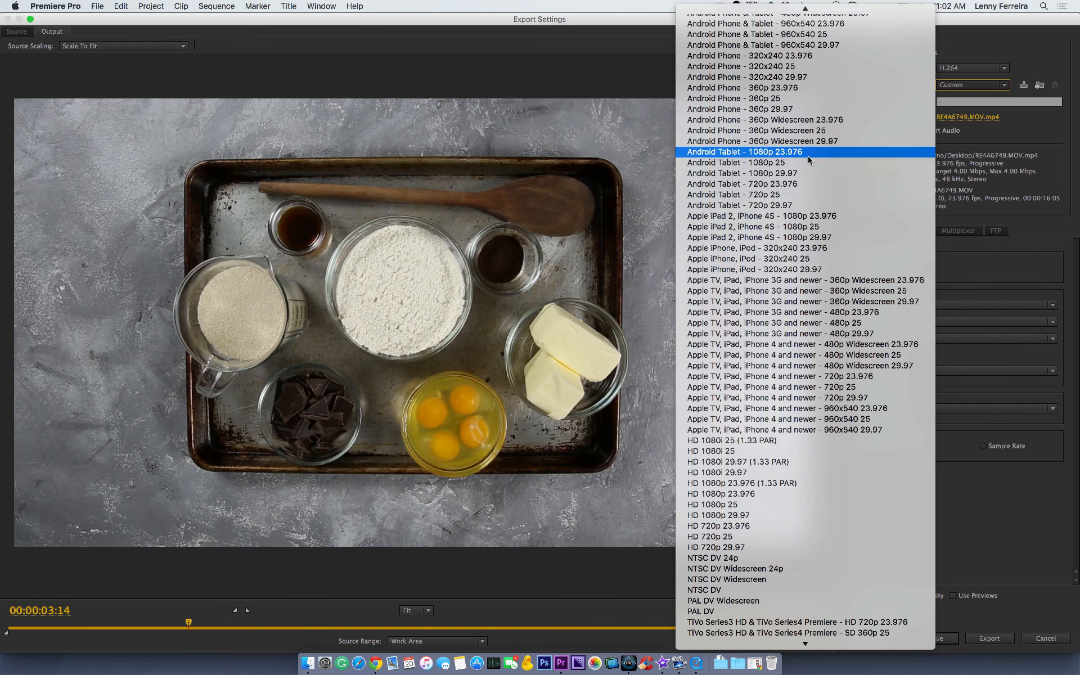
scroll(808, 157, down, 5)
scroll(808, 159, down, 3)
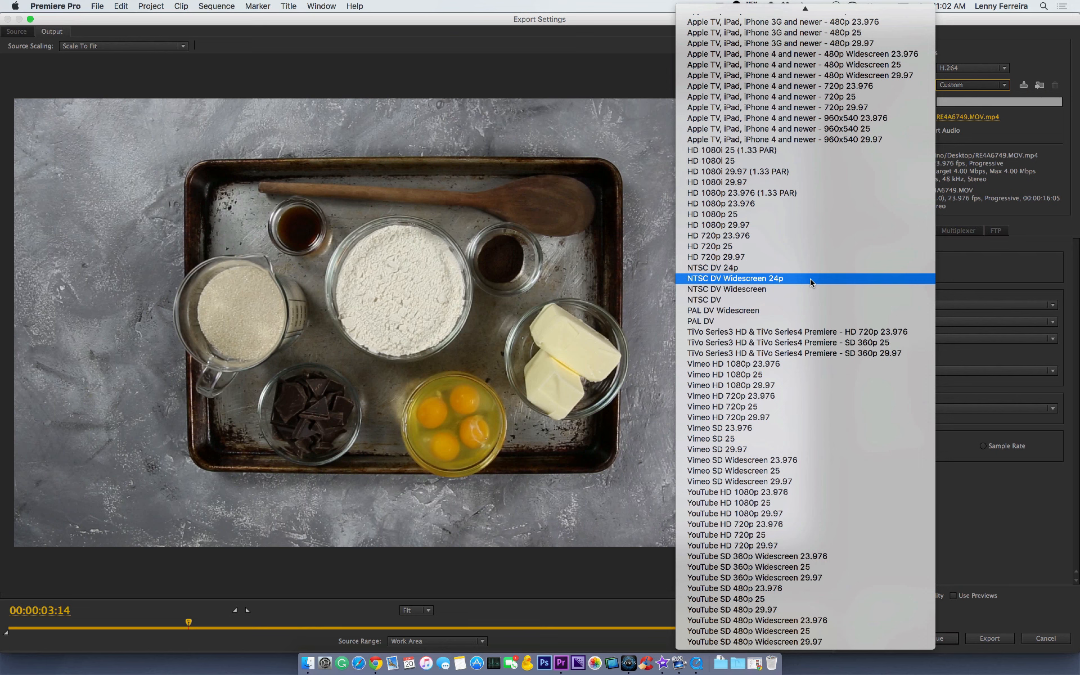
scroll(809, 278, up, 10)
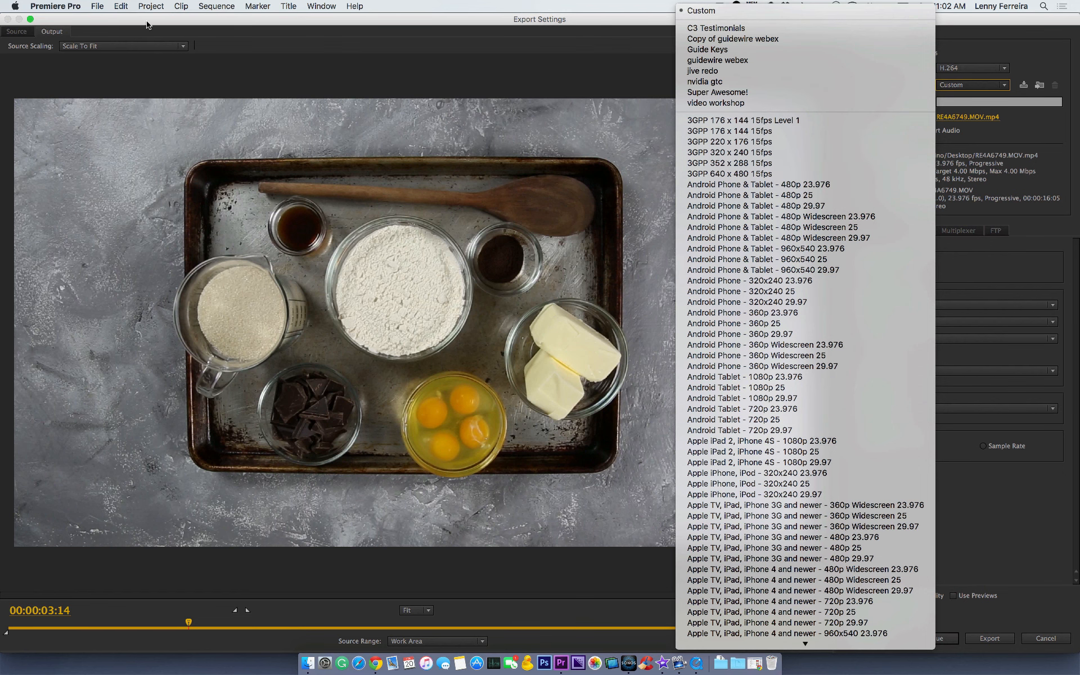
click(103, 22)
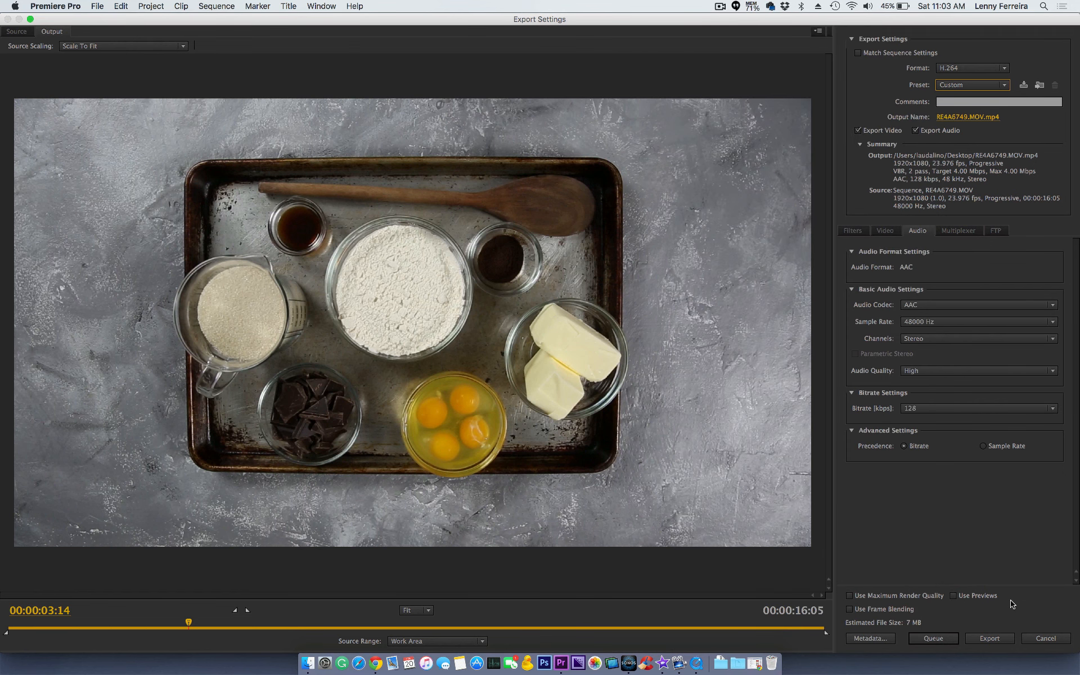
click(1000, 639)
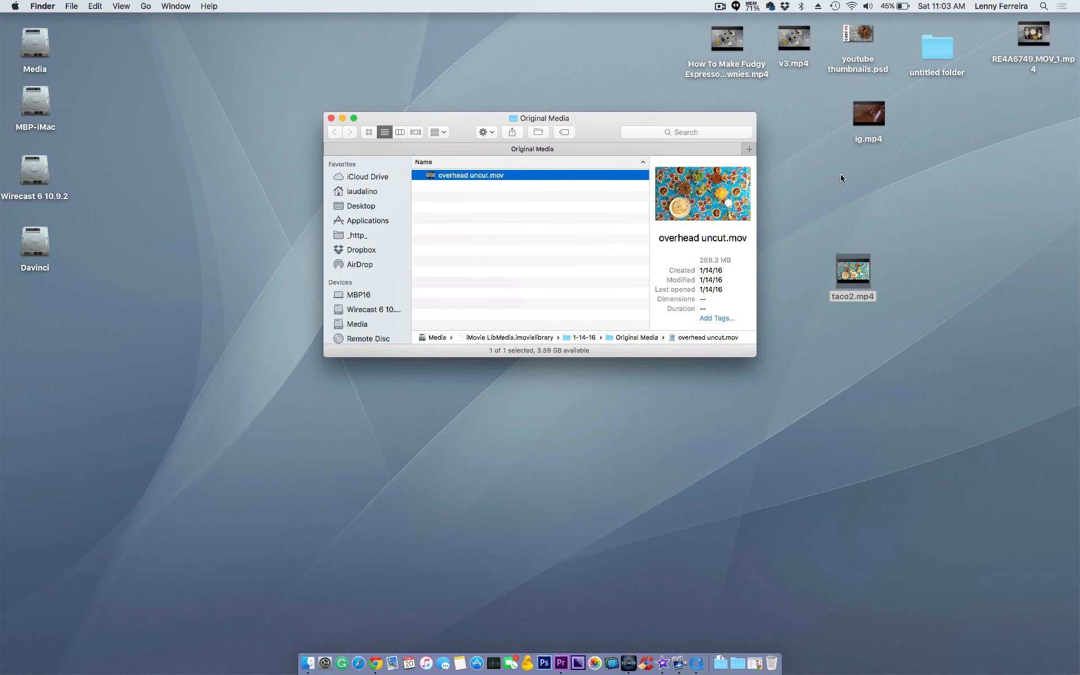
Move the Original Media Finder window toward the middle of the desktop, farther from the exported files
drag(610, 120, 475, 247)
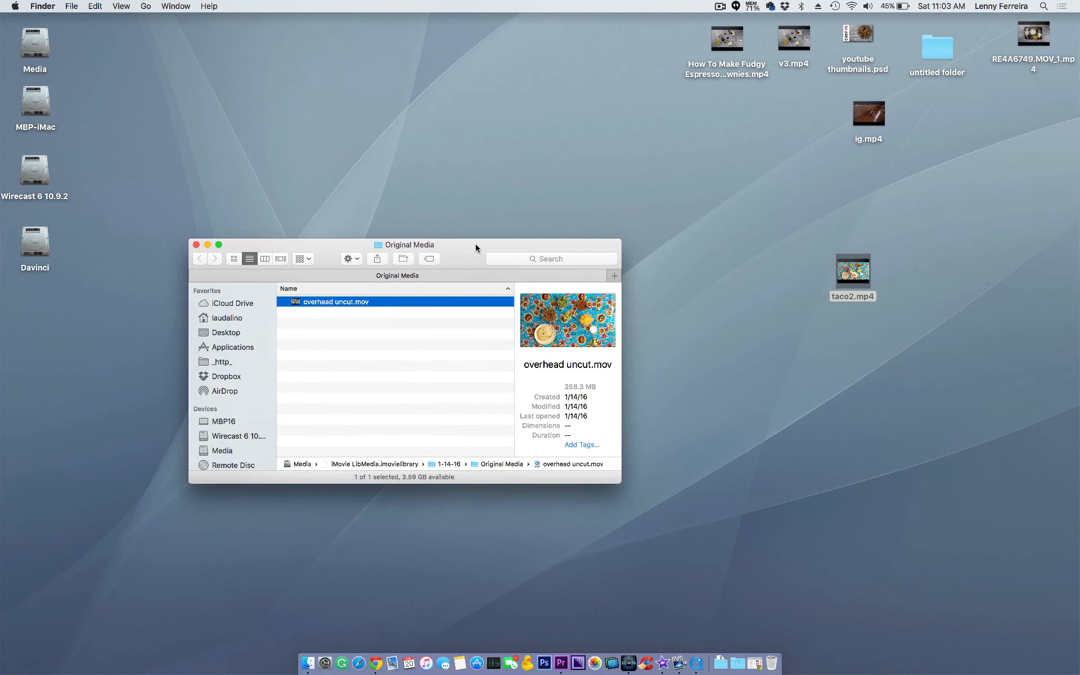